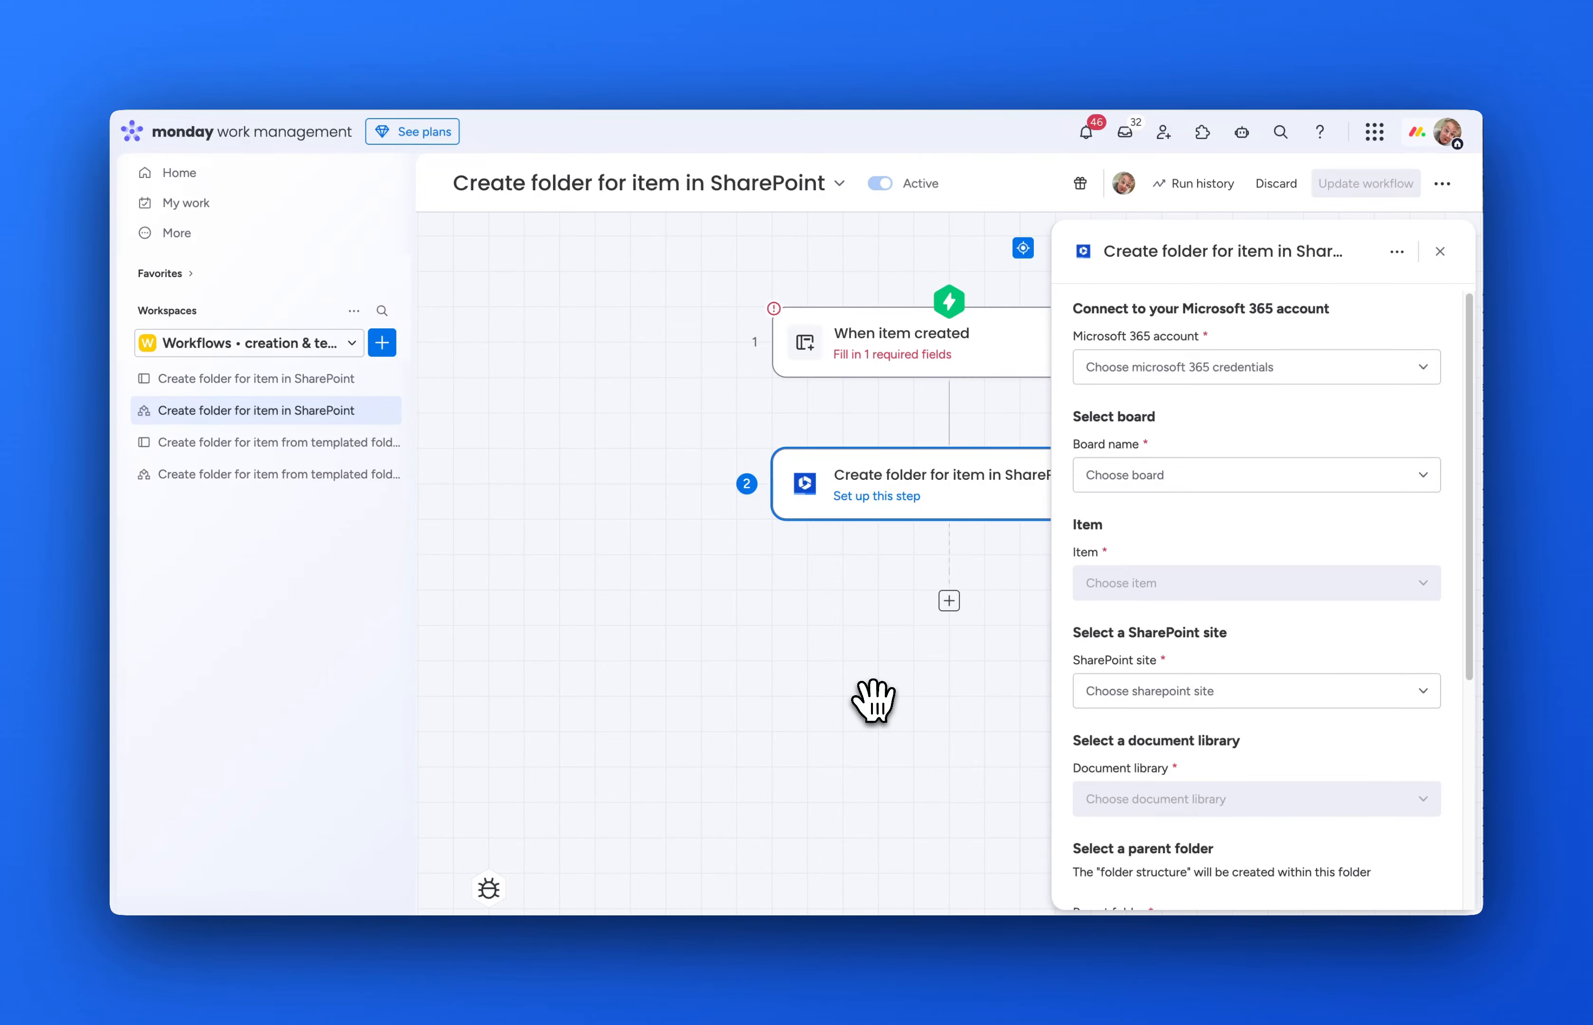
# Set the board of the "When item created" trigger to Create folder for item in SharePoint.
pyautogui.moveTo(874, 699); pyautogui.dragTo(651, 699)
pyautogui.click(764, 356)
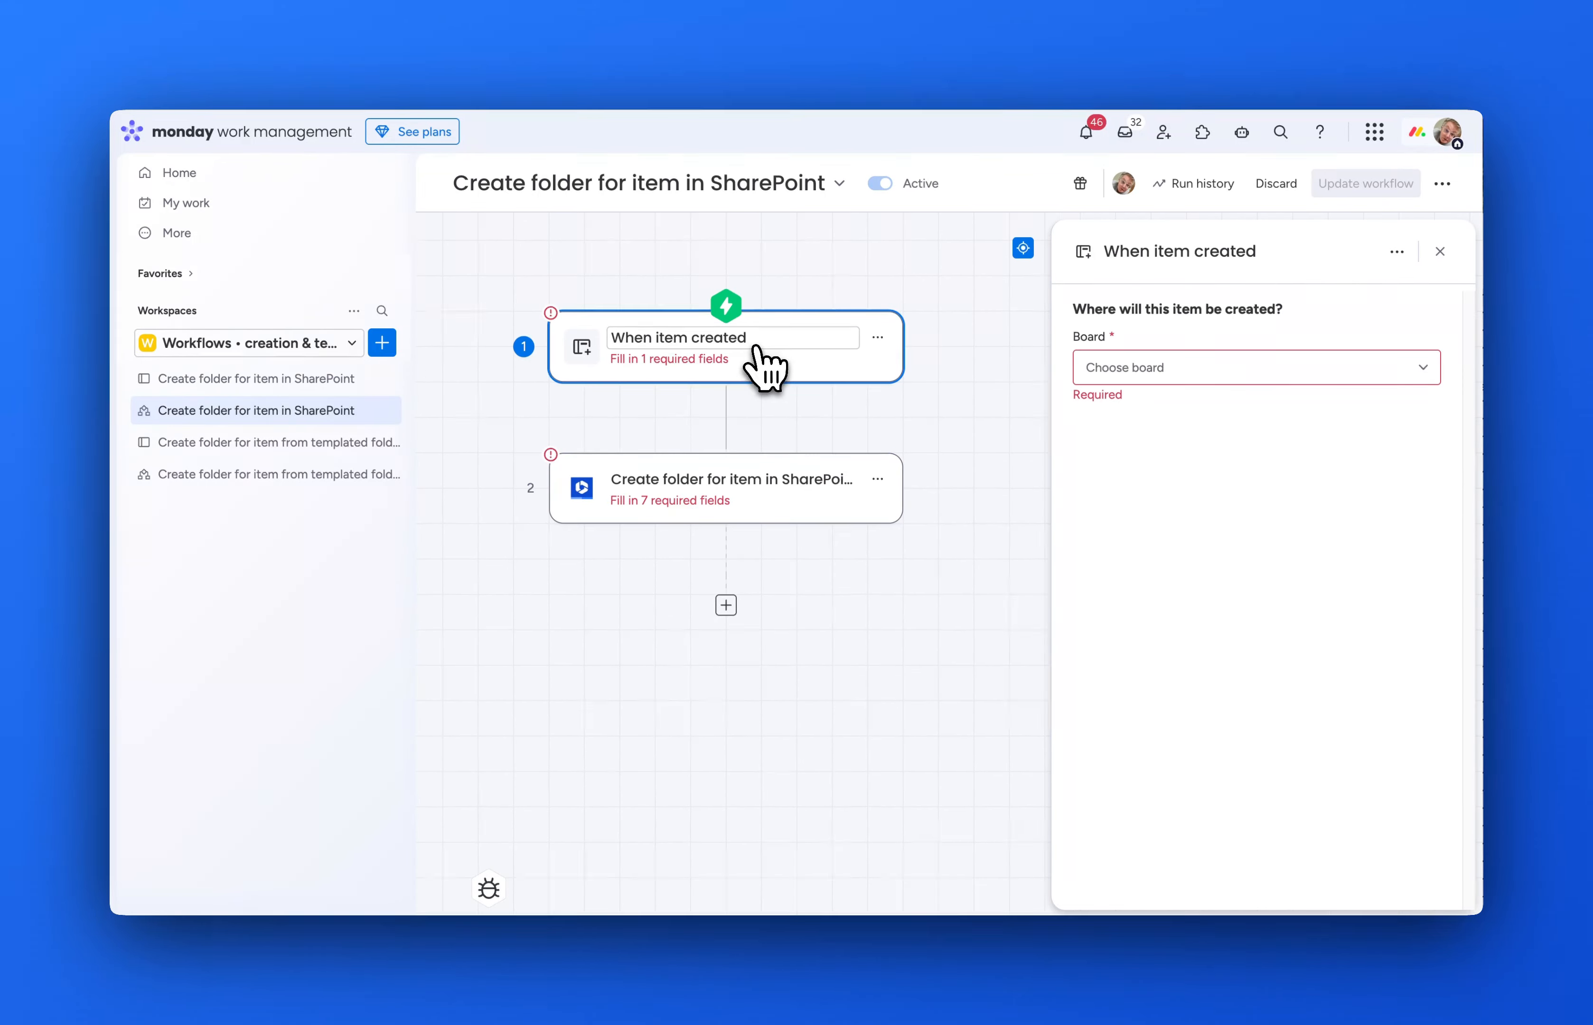
pyautogui.click(1242, 372)
pyautogui.click(1162, 464)
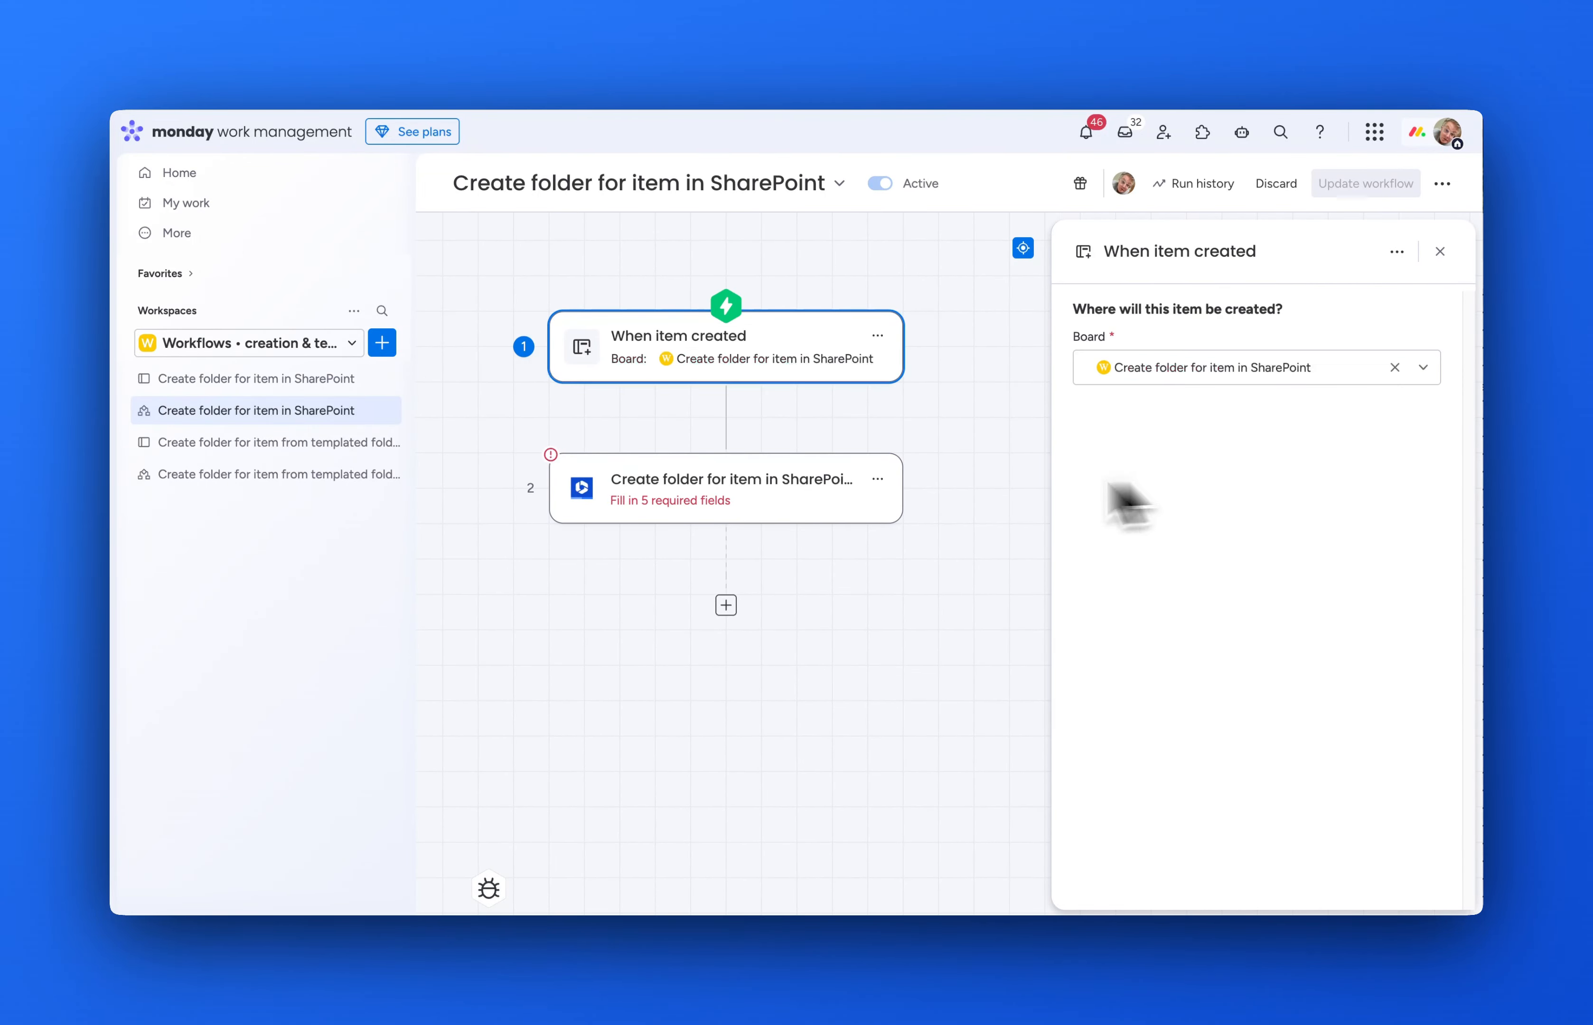
# Connect the Create folder for item in SharePoint step to the saved Microsoft 365 admin account.
pyautogui.click(811, 503)
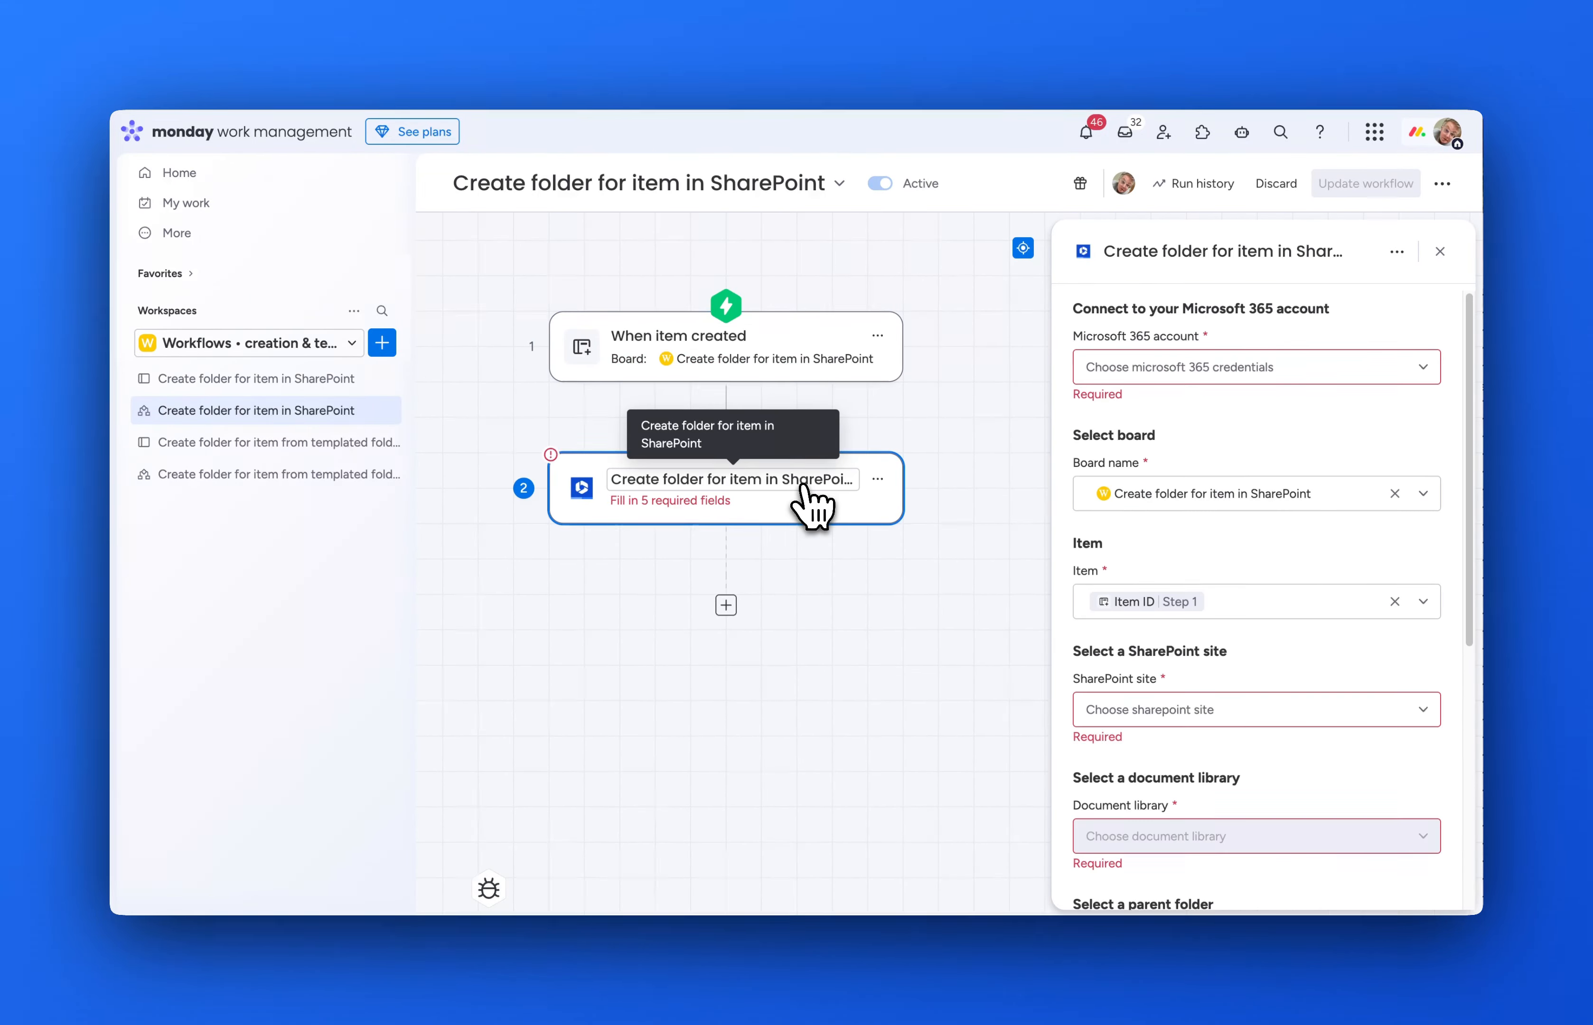
pyautogui.click(1289, 372)
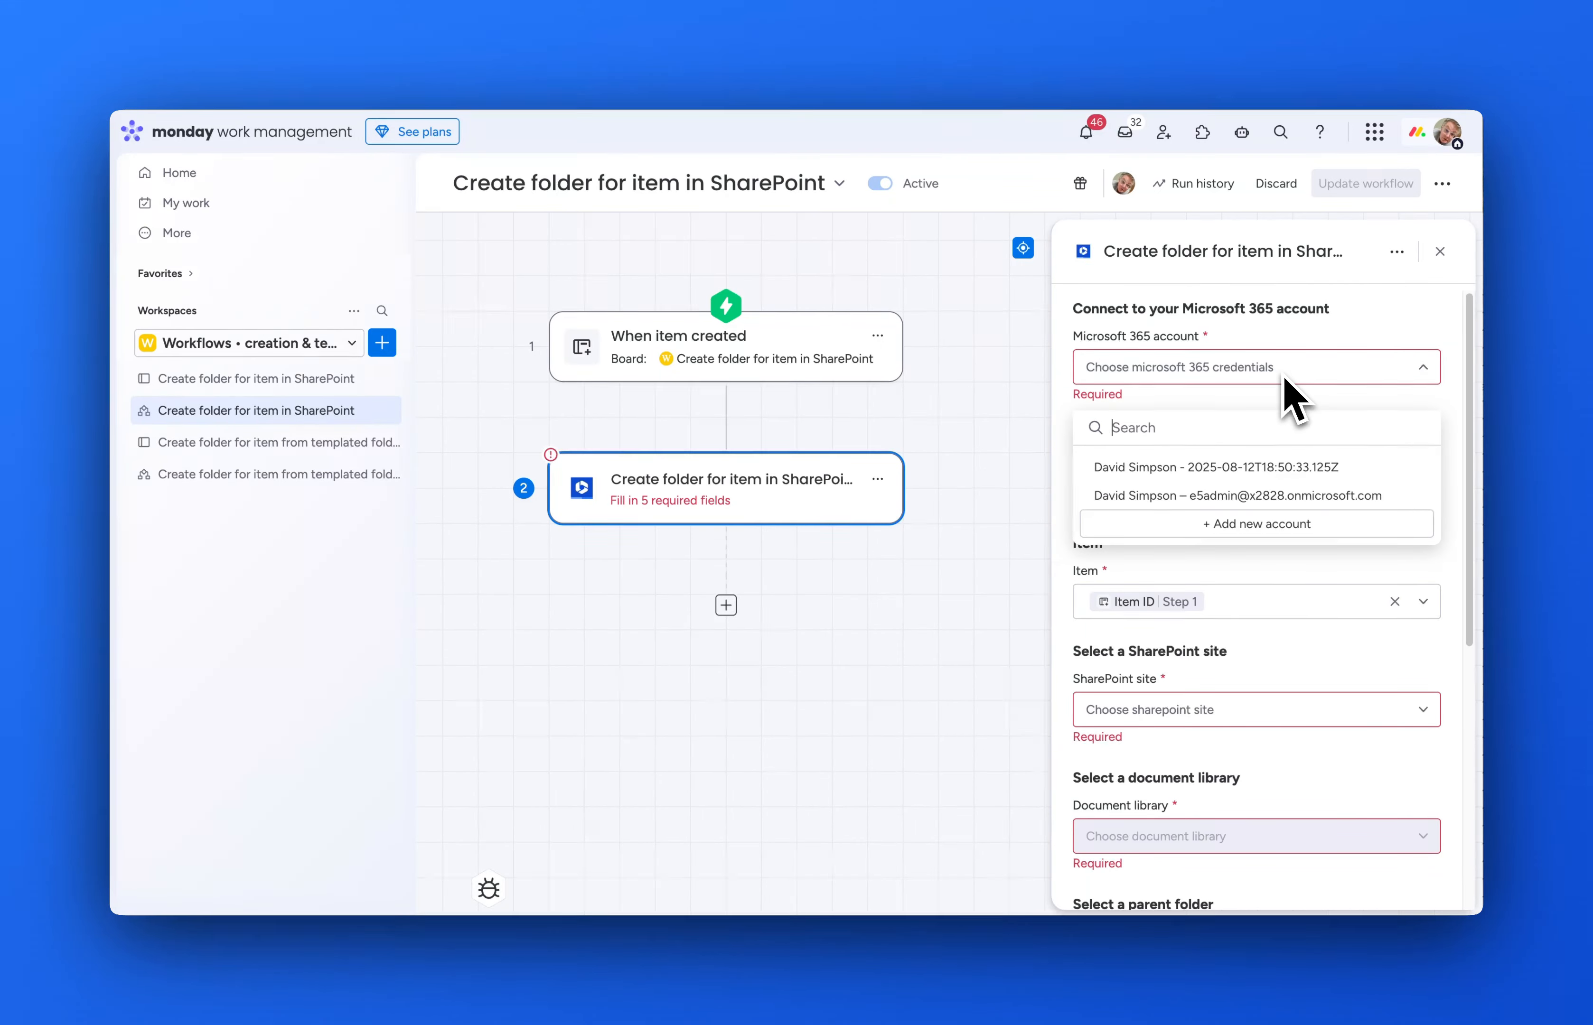
pyautogui.click(1213, 498)
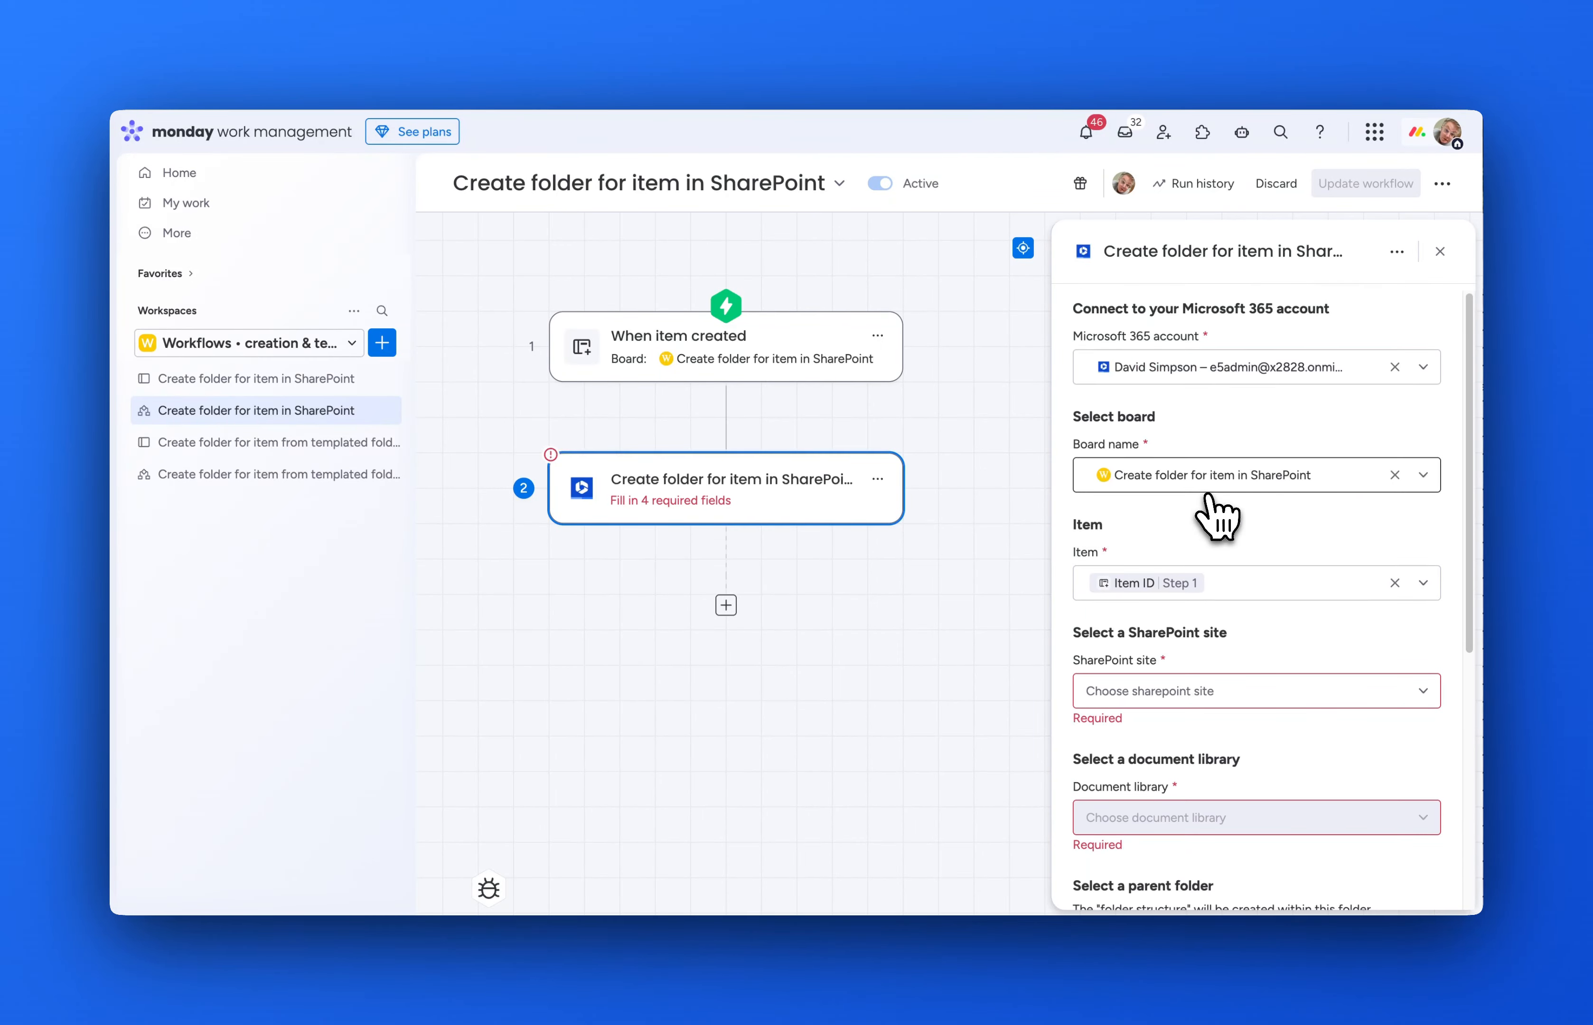
# Choose Monday • Develop as the SharePoint site and Document Library #2 as the document library for the folder step.
pyautogui.scroll(-3, 1205, 492)
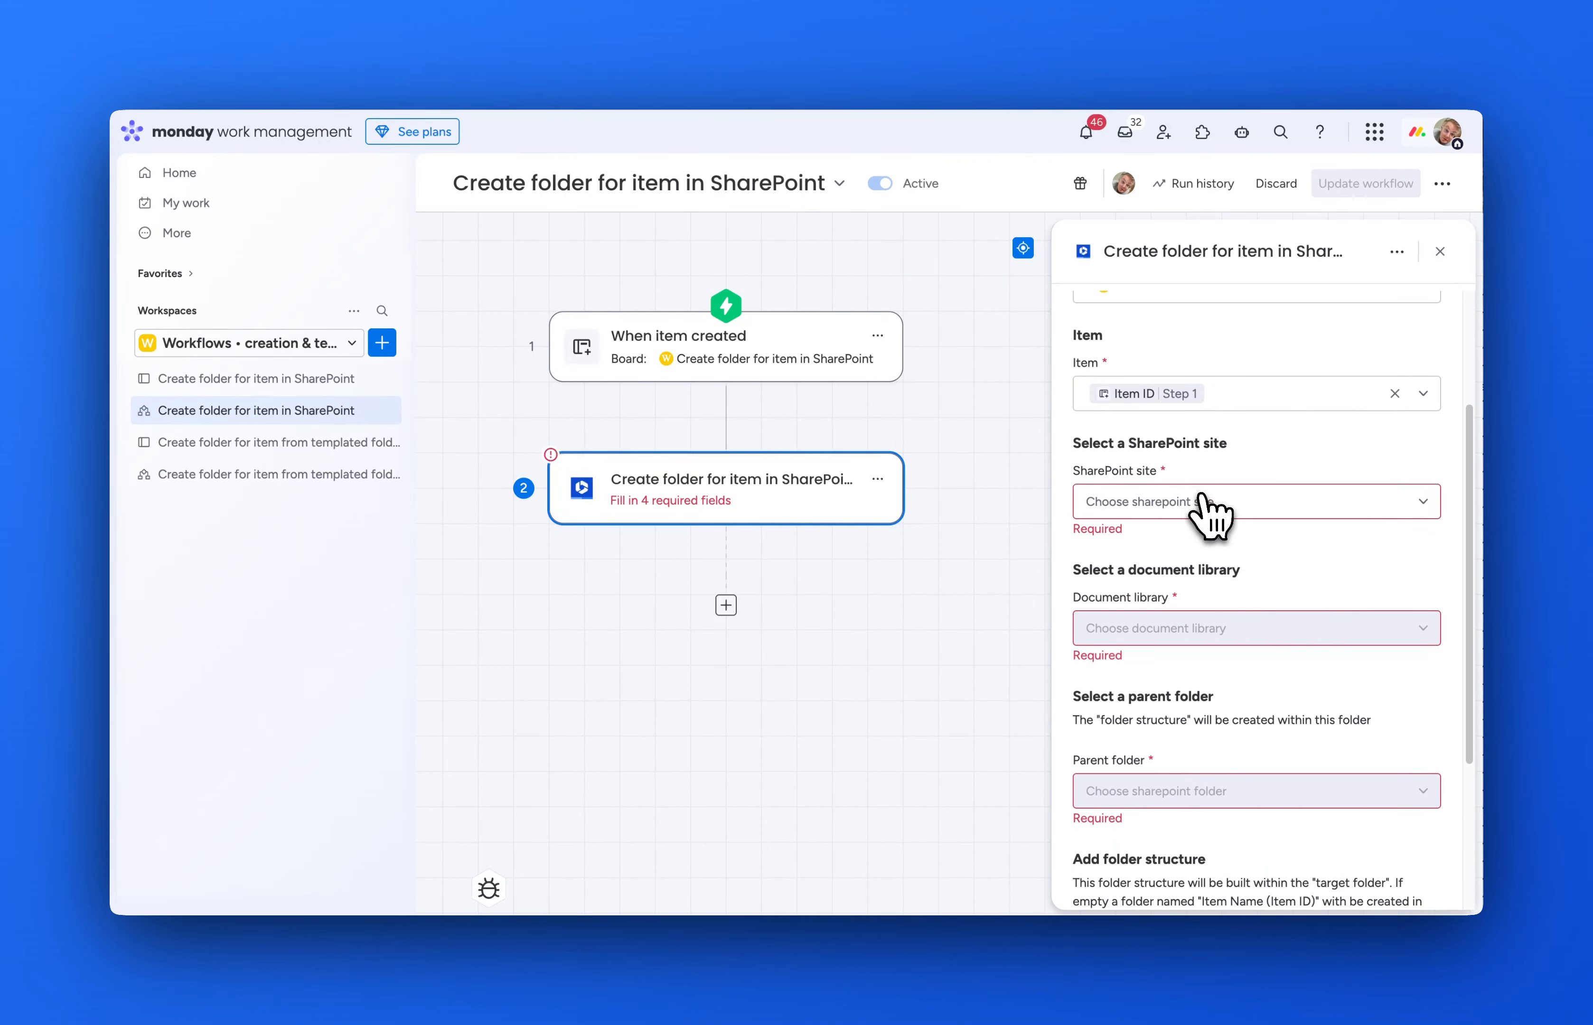
pyautogui.click(1207, 512)
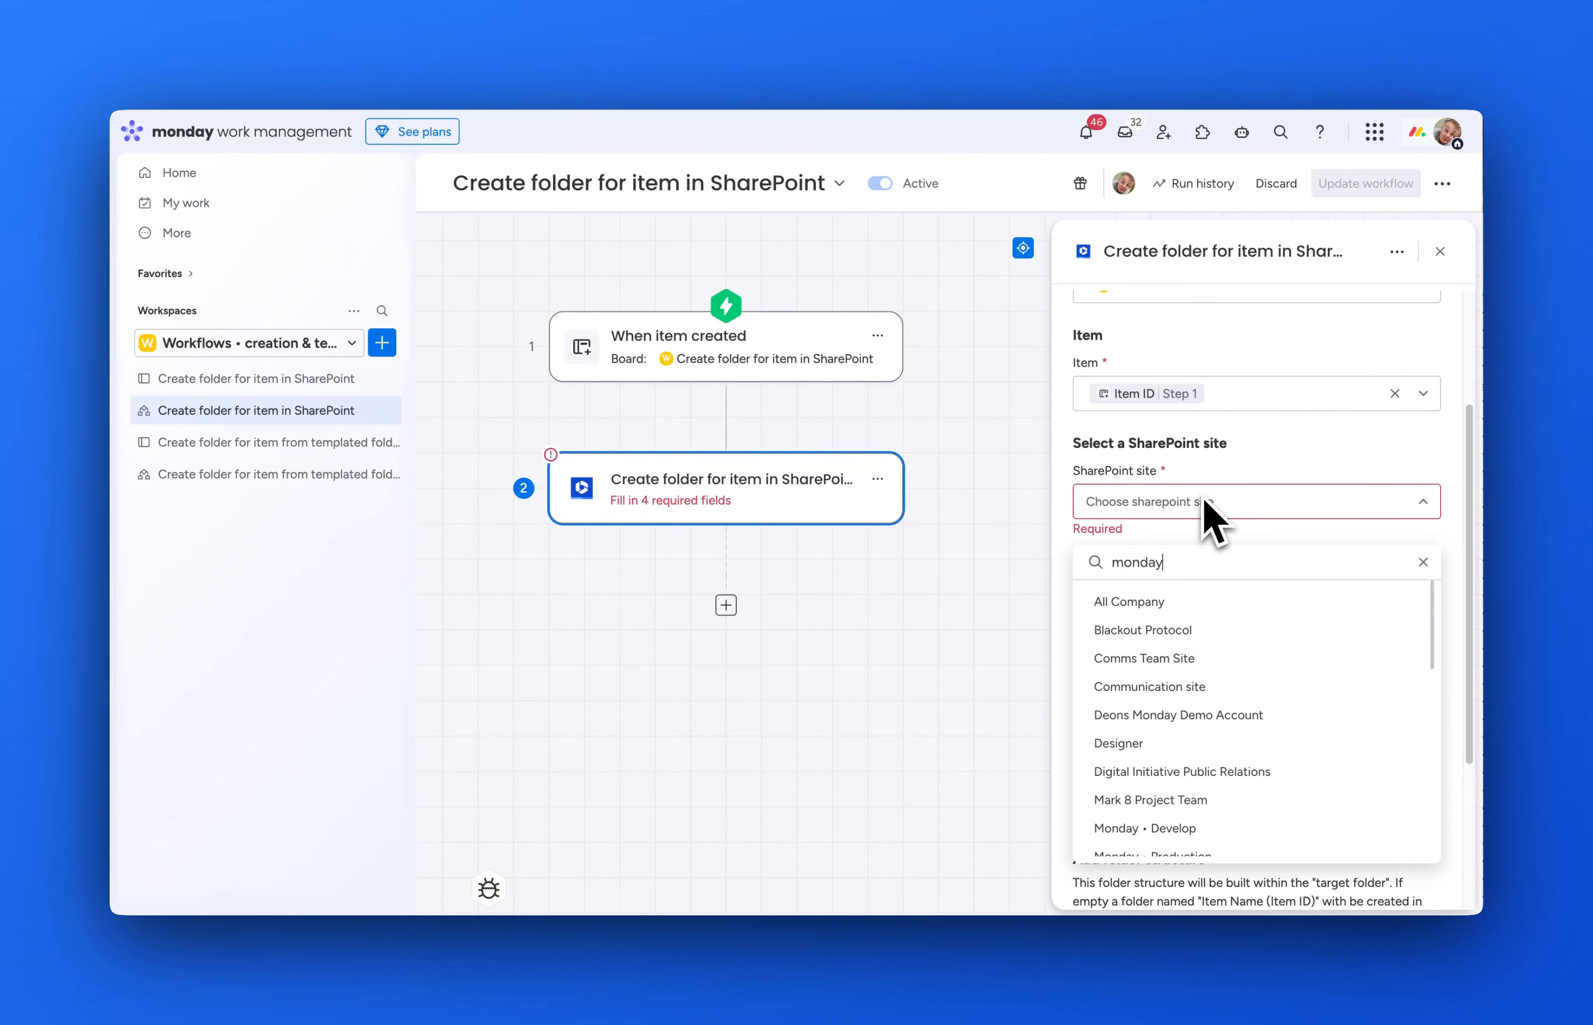
pyautogui.click(1207, 632)
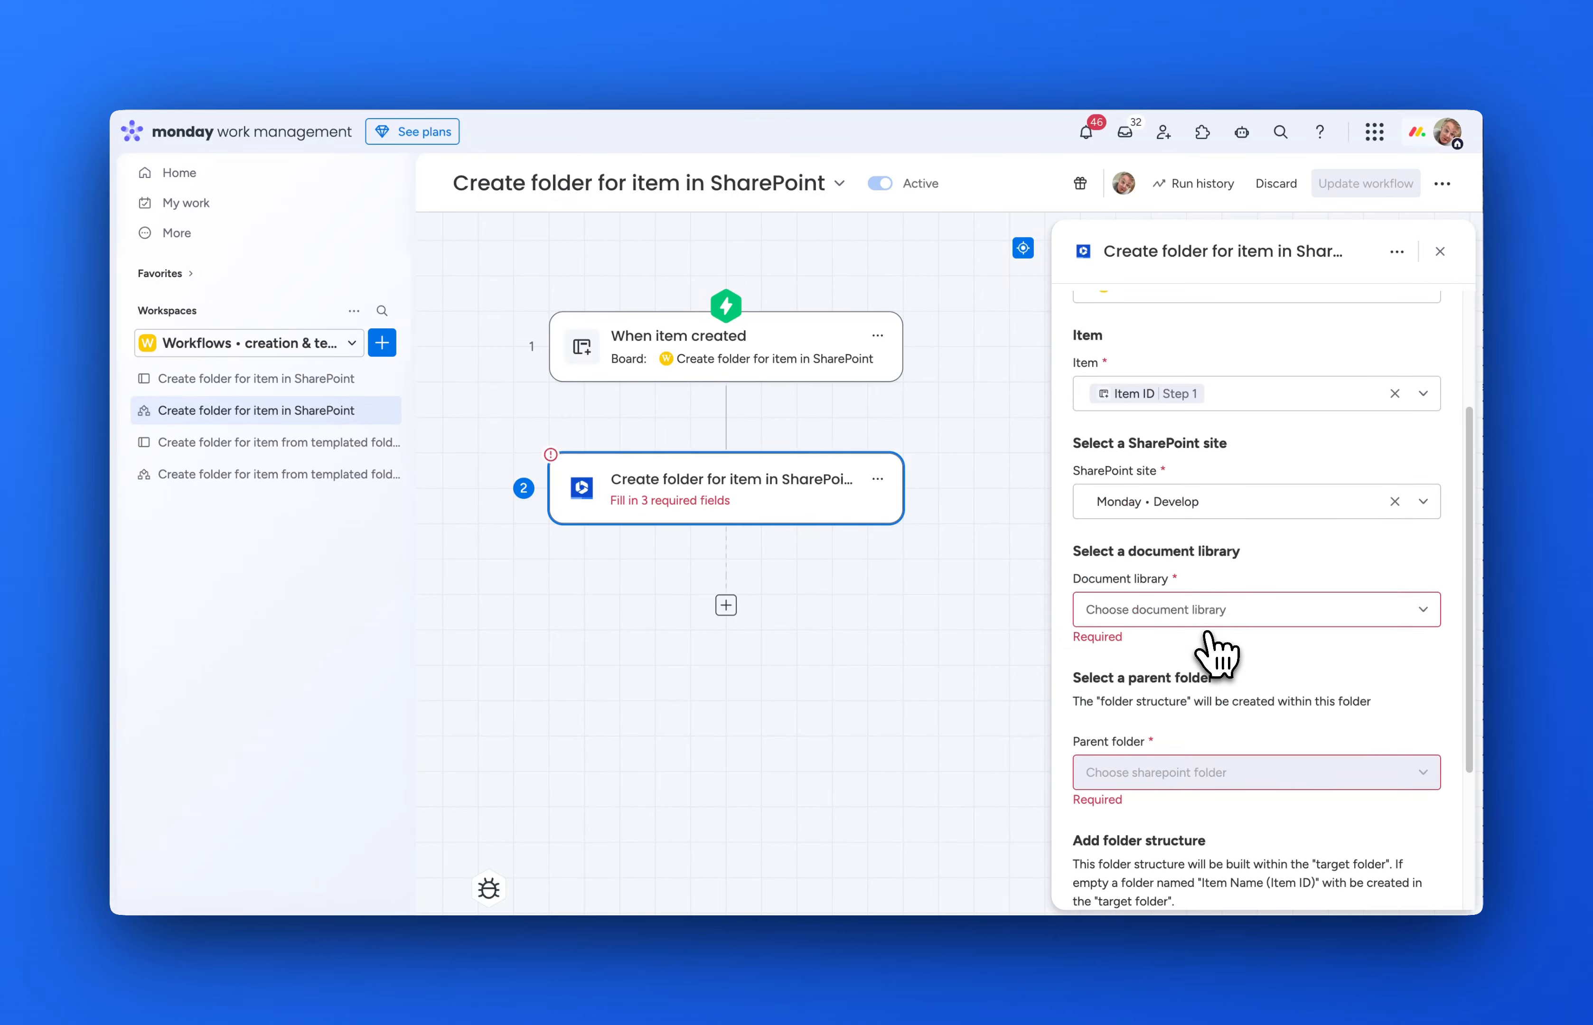
pyautogui.click(1215, 622)
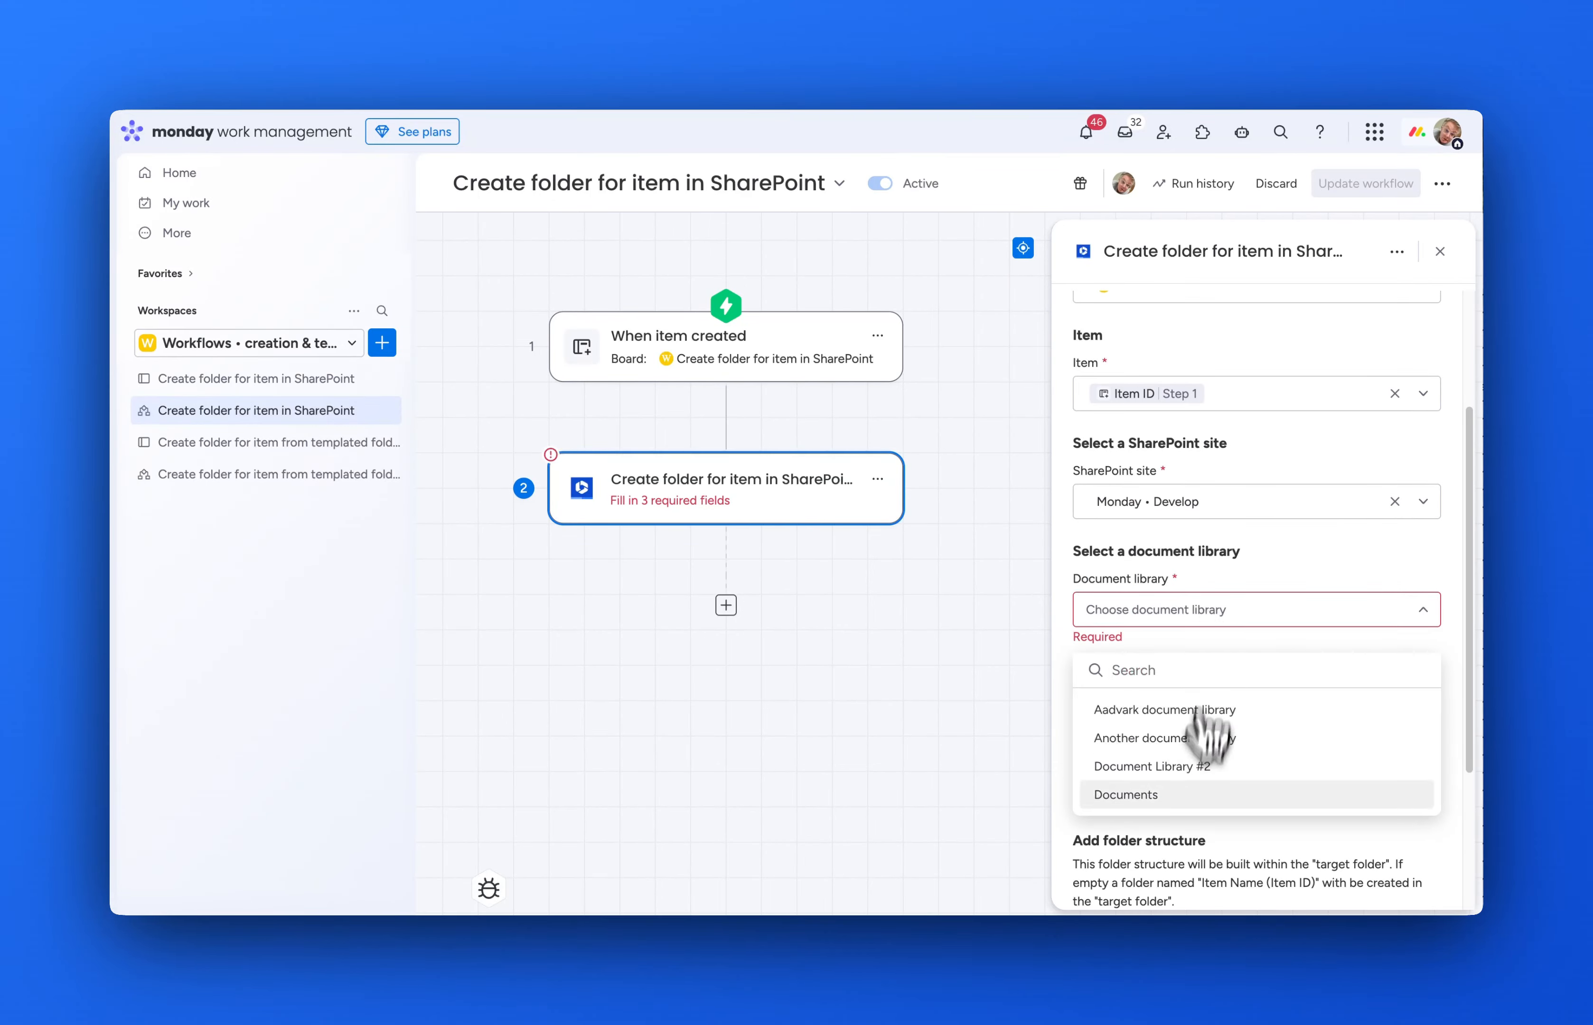
pyautogui.click(1205, 766)
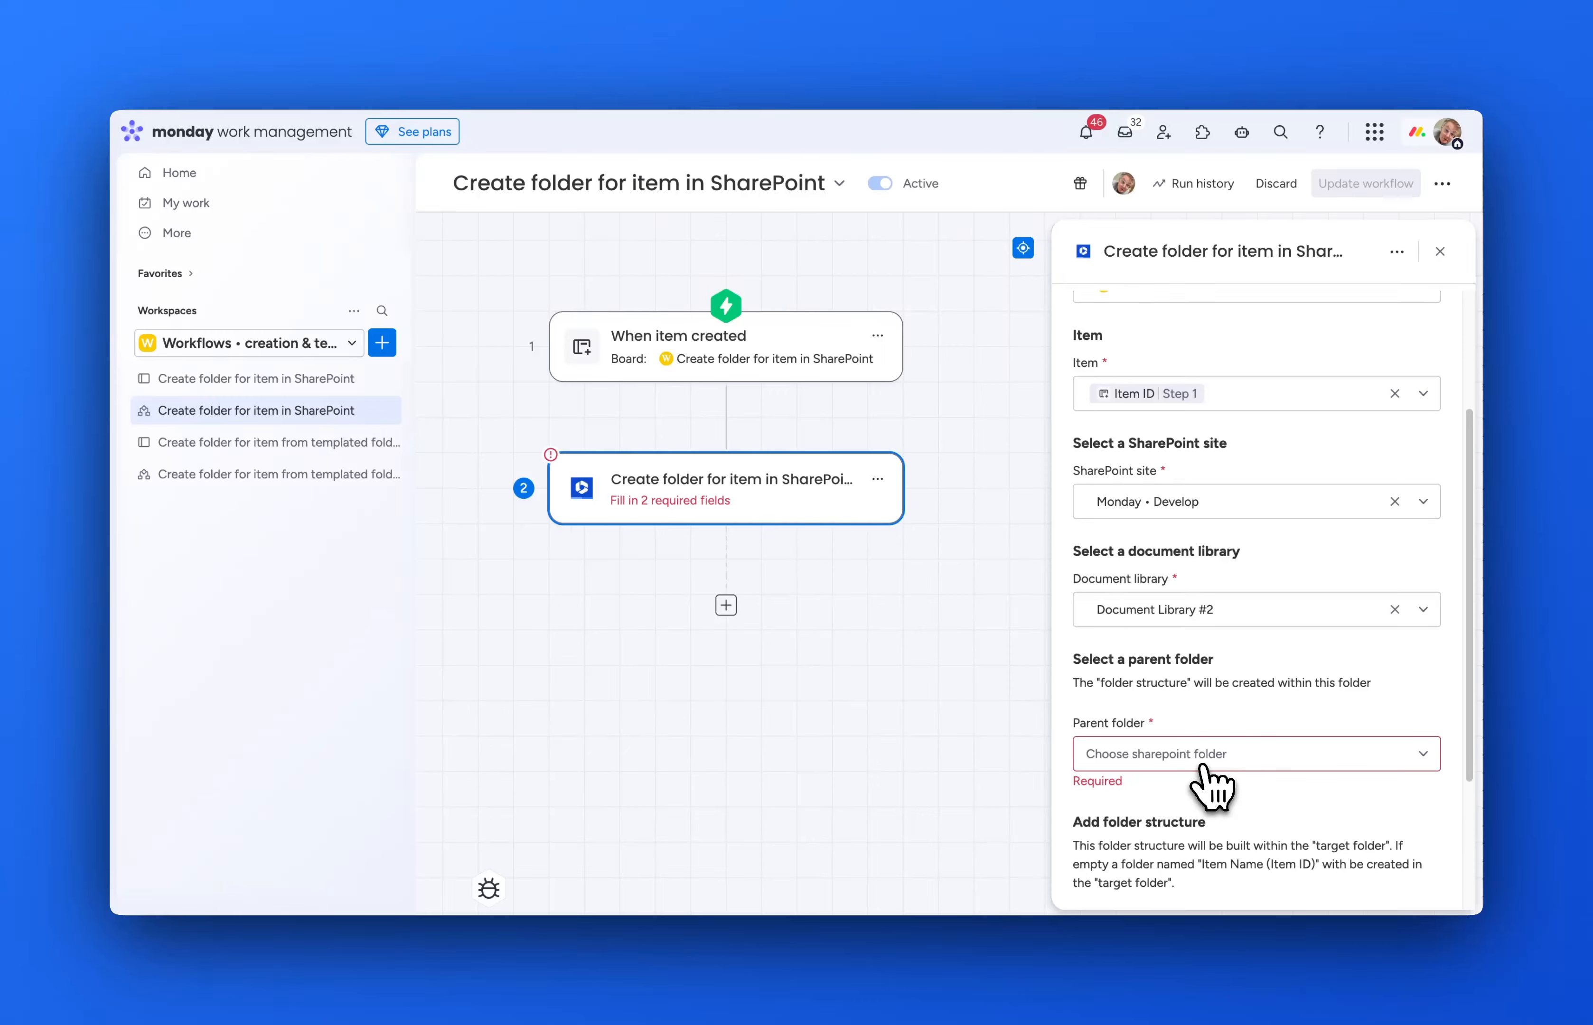
# Find the SharePoint folder Boards and set it as the parent folder.
pyautogui.click(1205, 766)
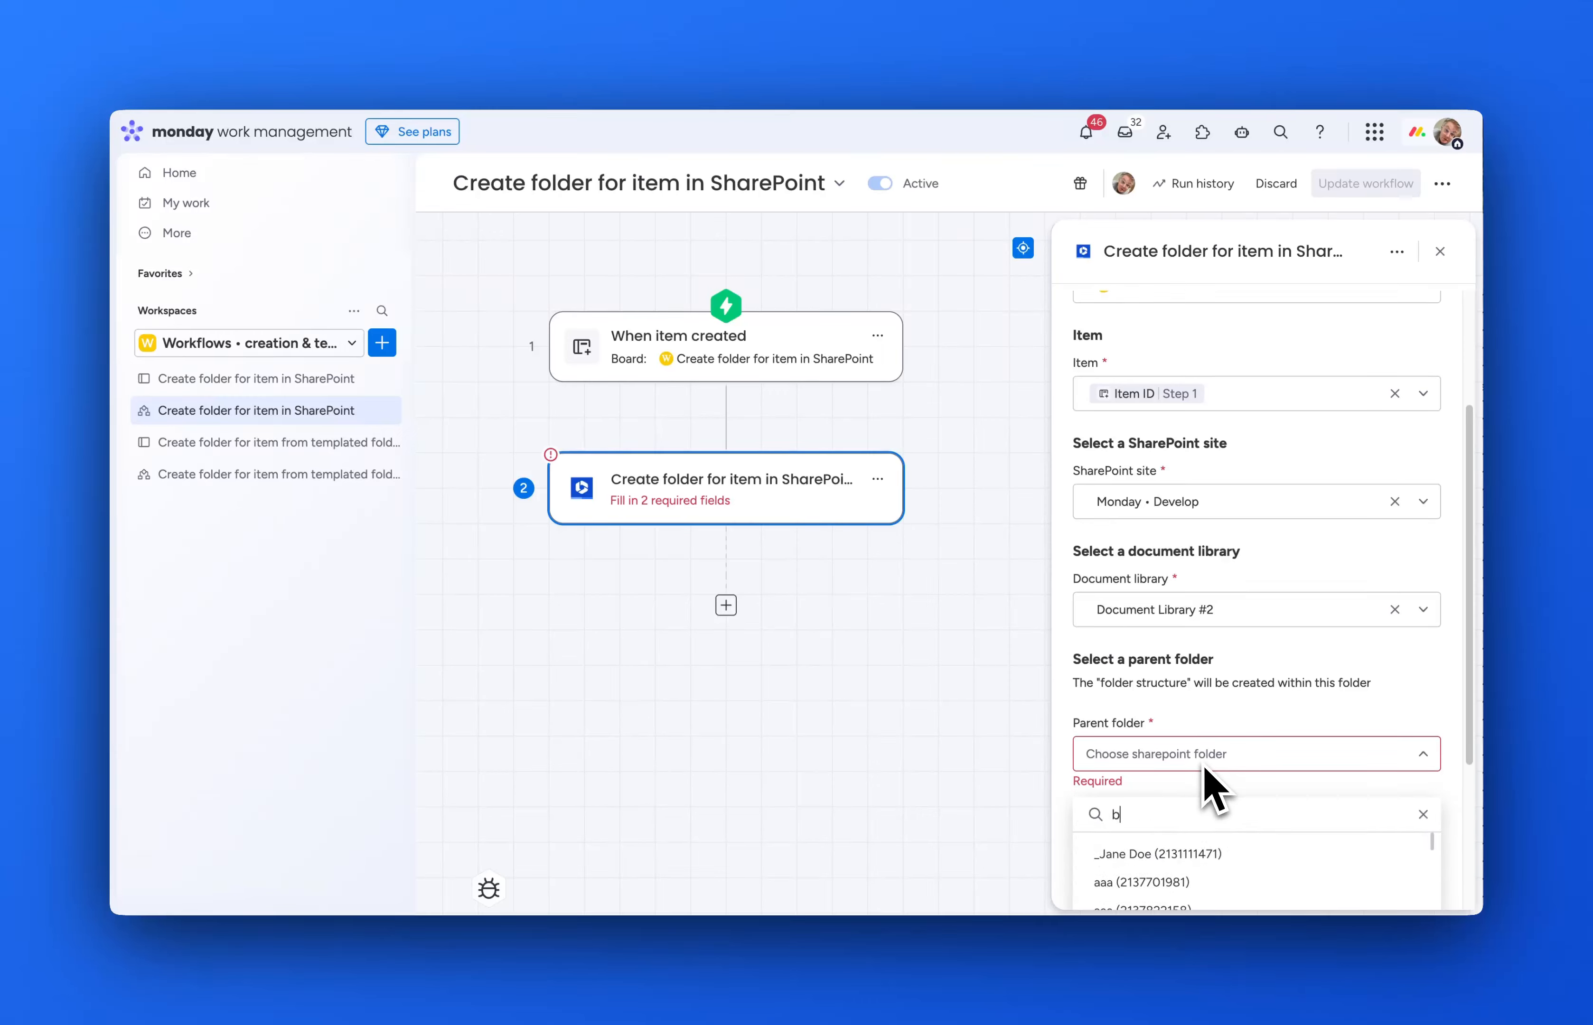
pyautogui.write('boards')
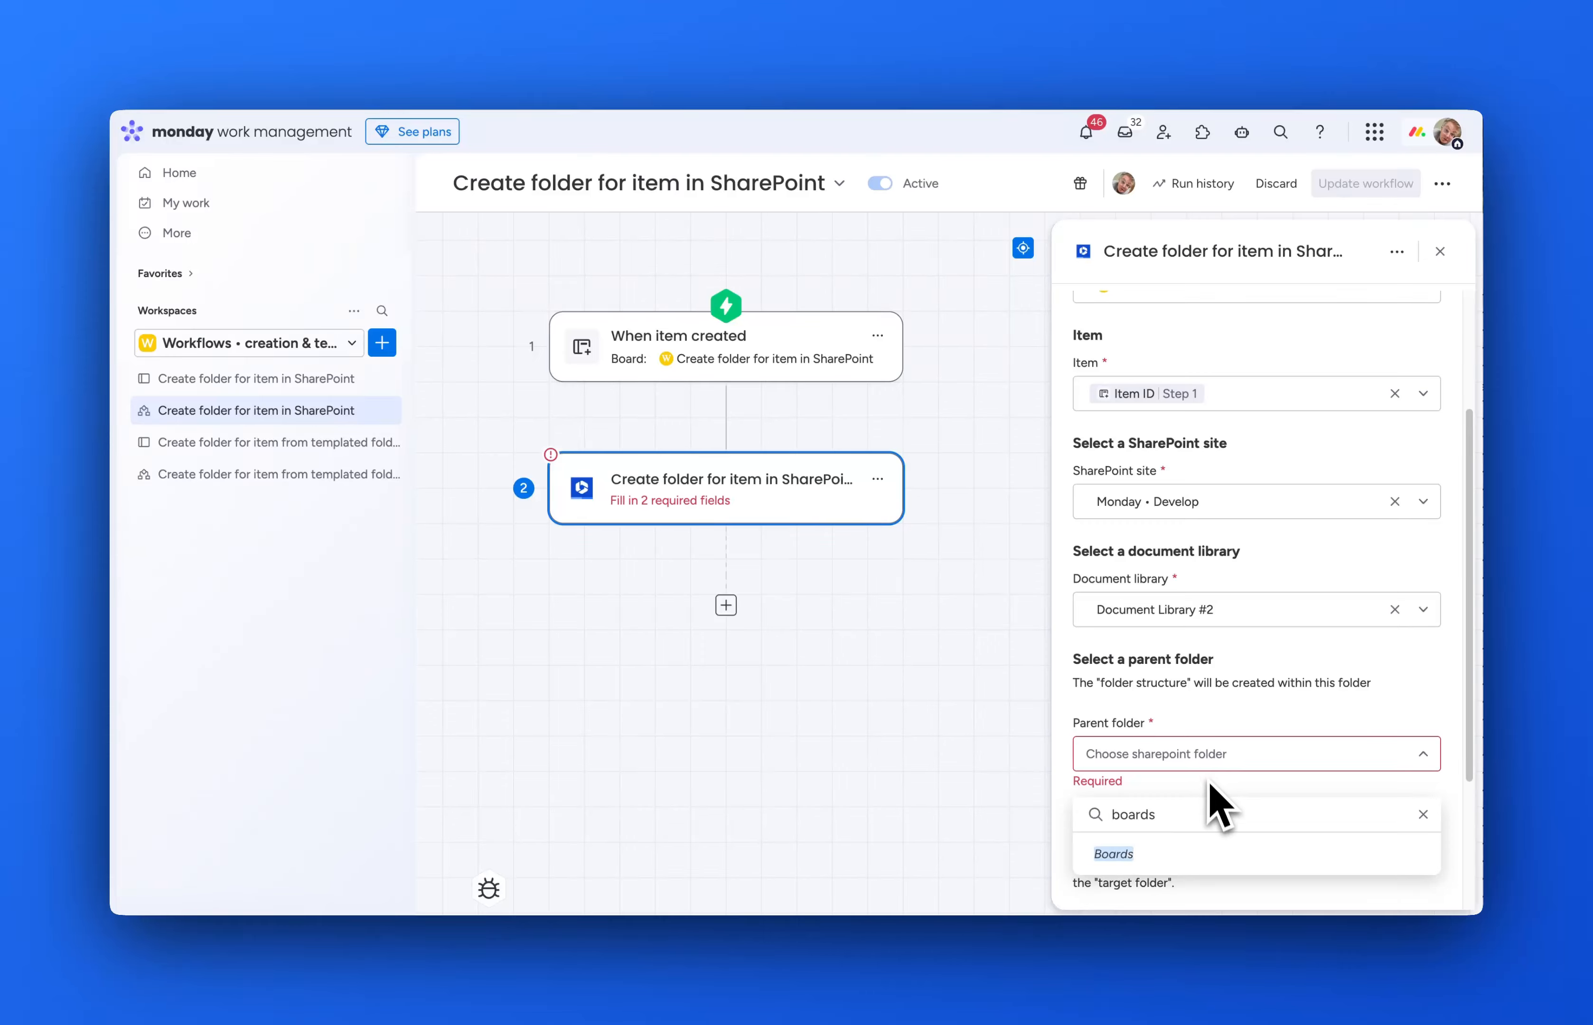
pyautogui.click(1182, 858)
# Build the folder structure from the item's Board Name, Group Name and Name values, separated by slashes.
pyautogui.scroll(-3, 1183, 864)
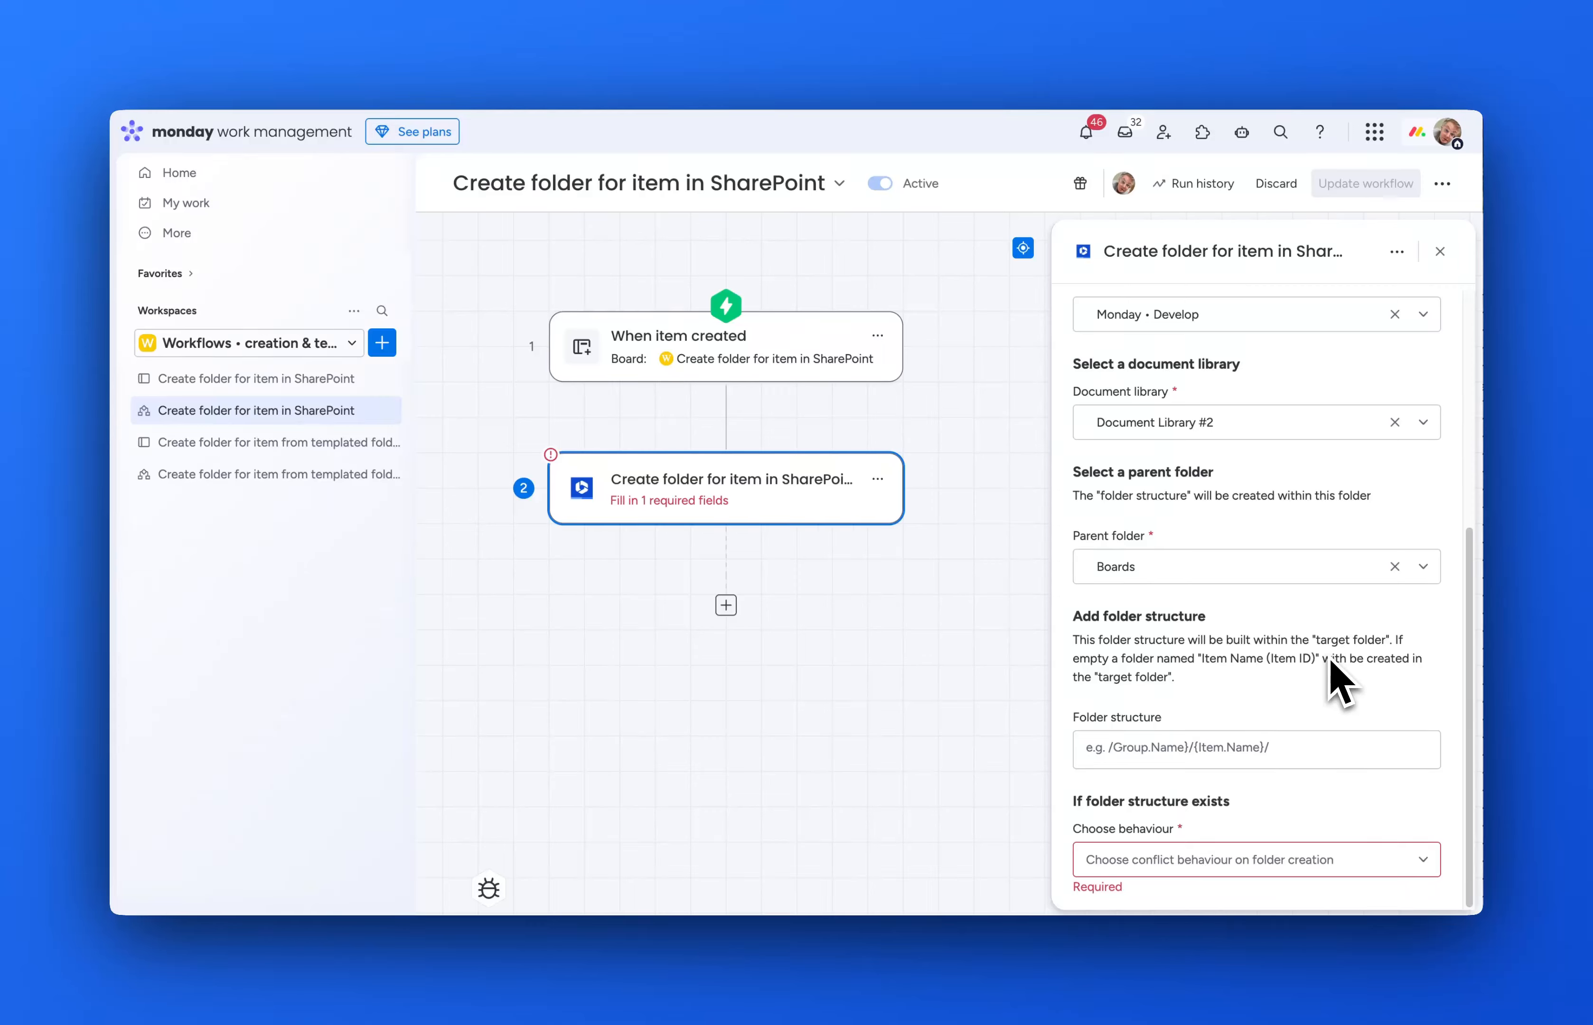
pyautogui.click(1124, 755)
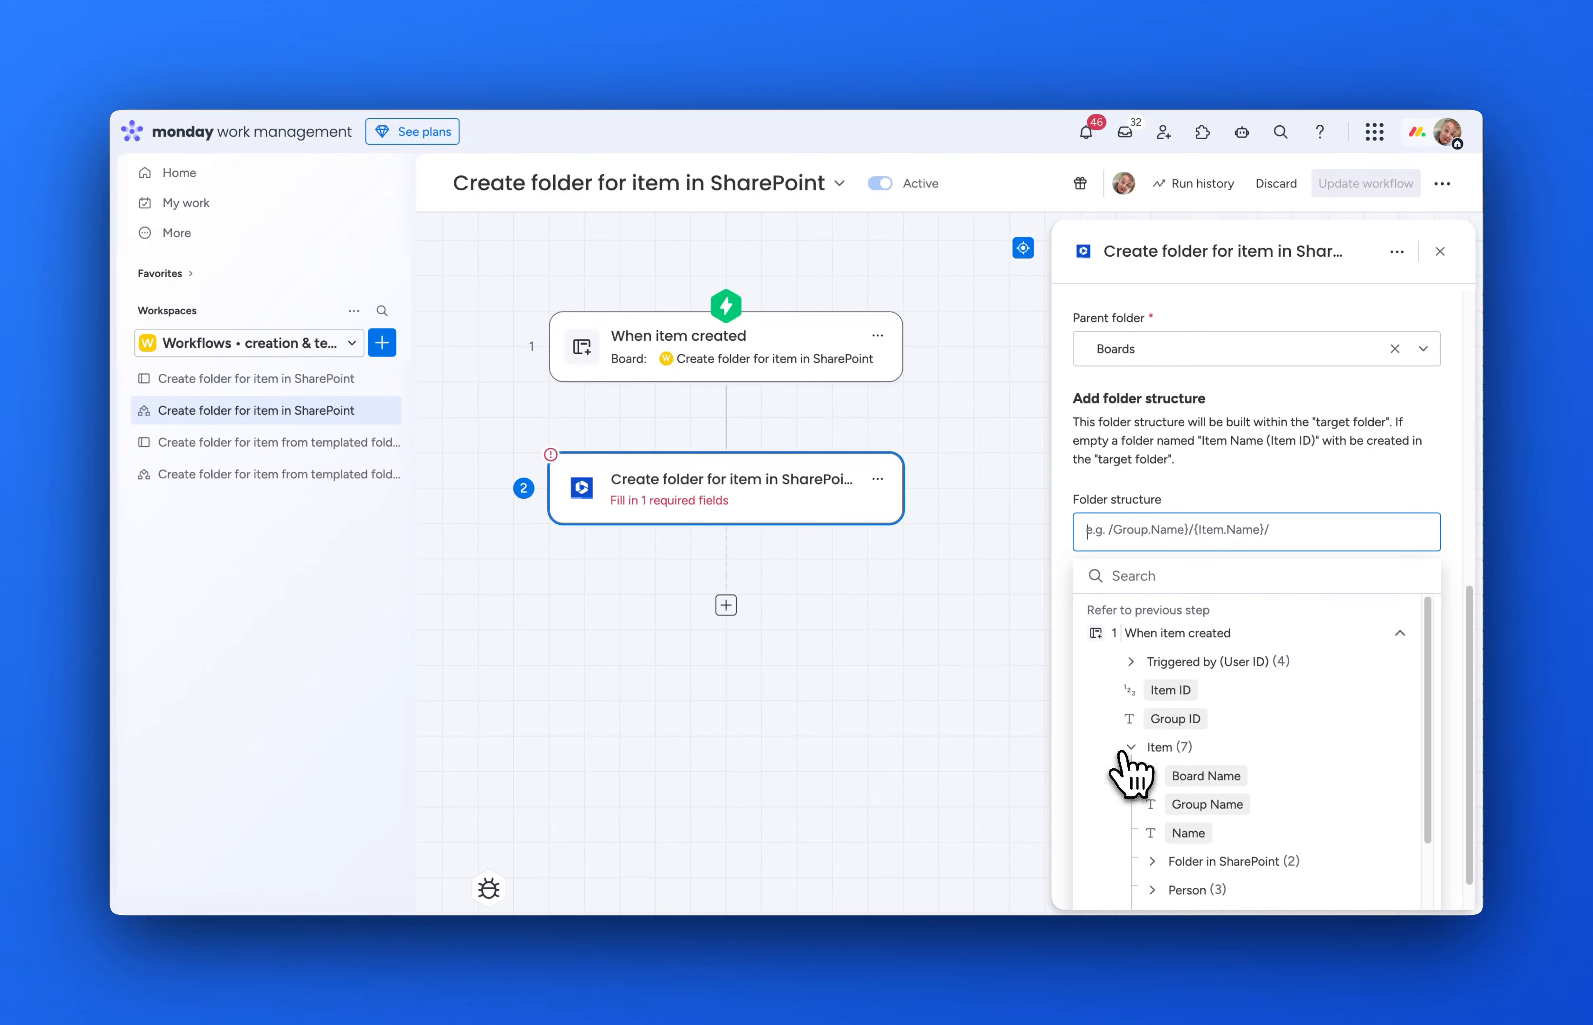
pyautogui.click(1223, 773)
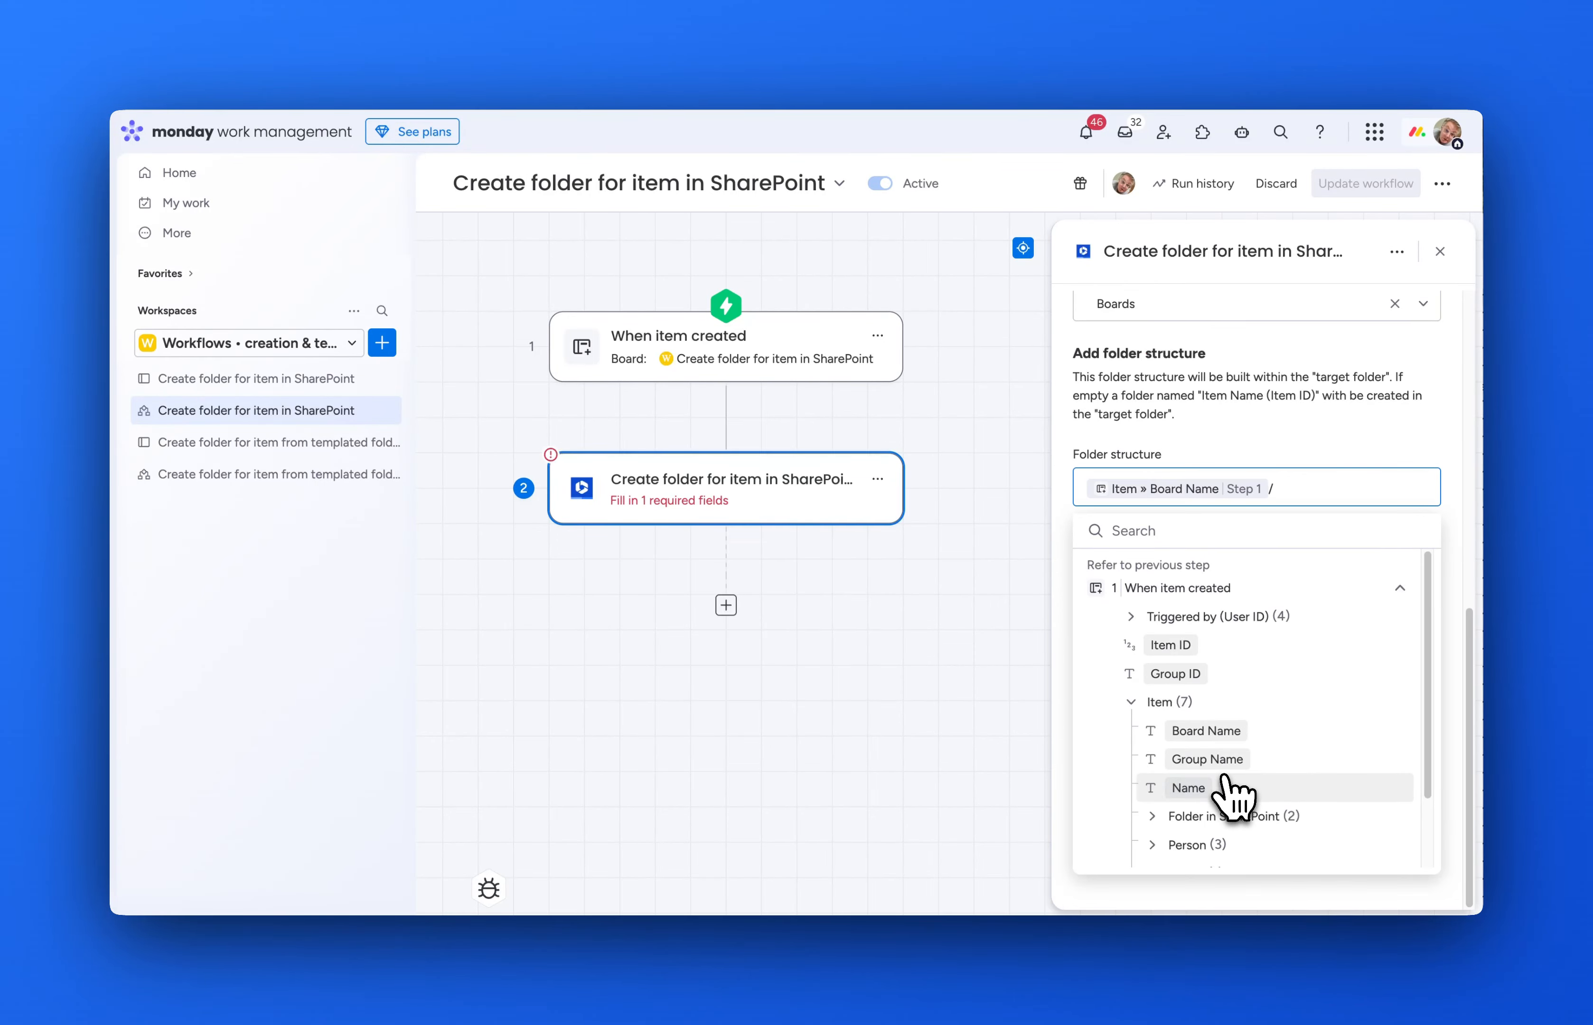
pyautogui.scroll(-2, 1192, 691)
pyautogui.click(1192, 690)
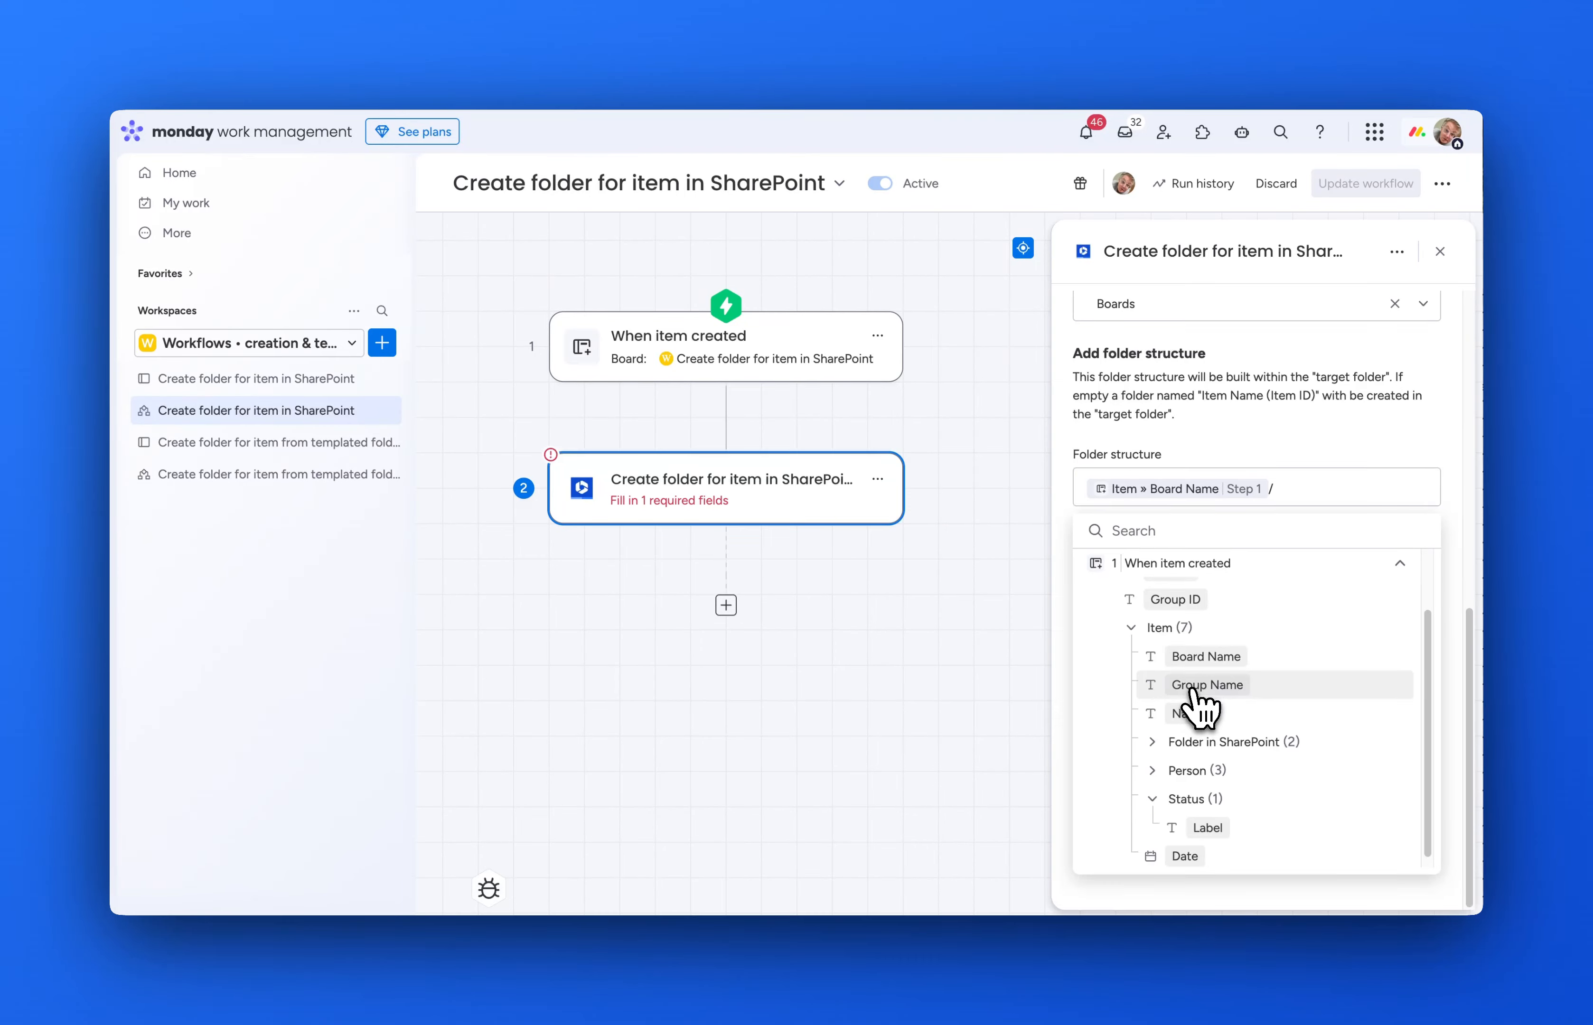
pyautogui.write('/')
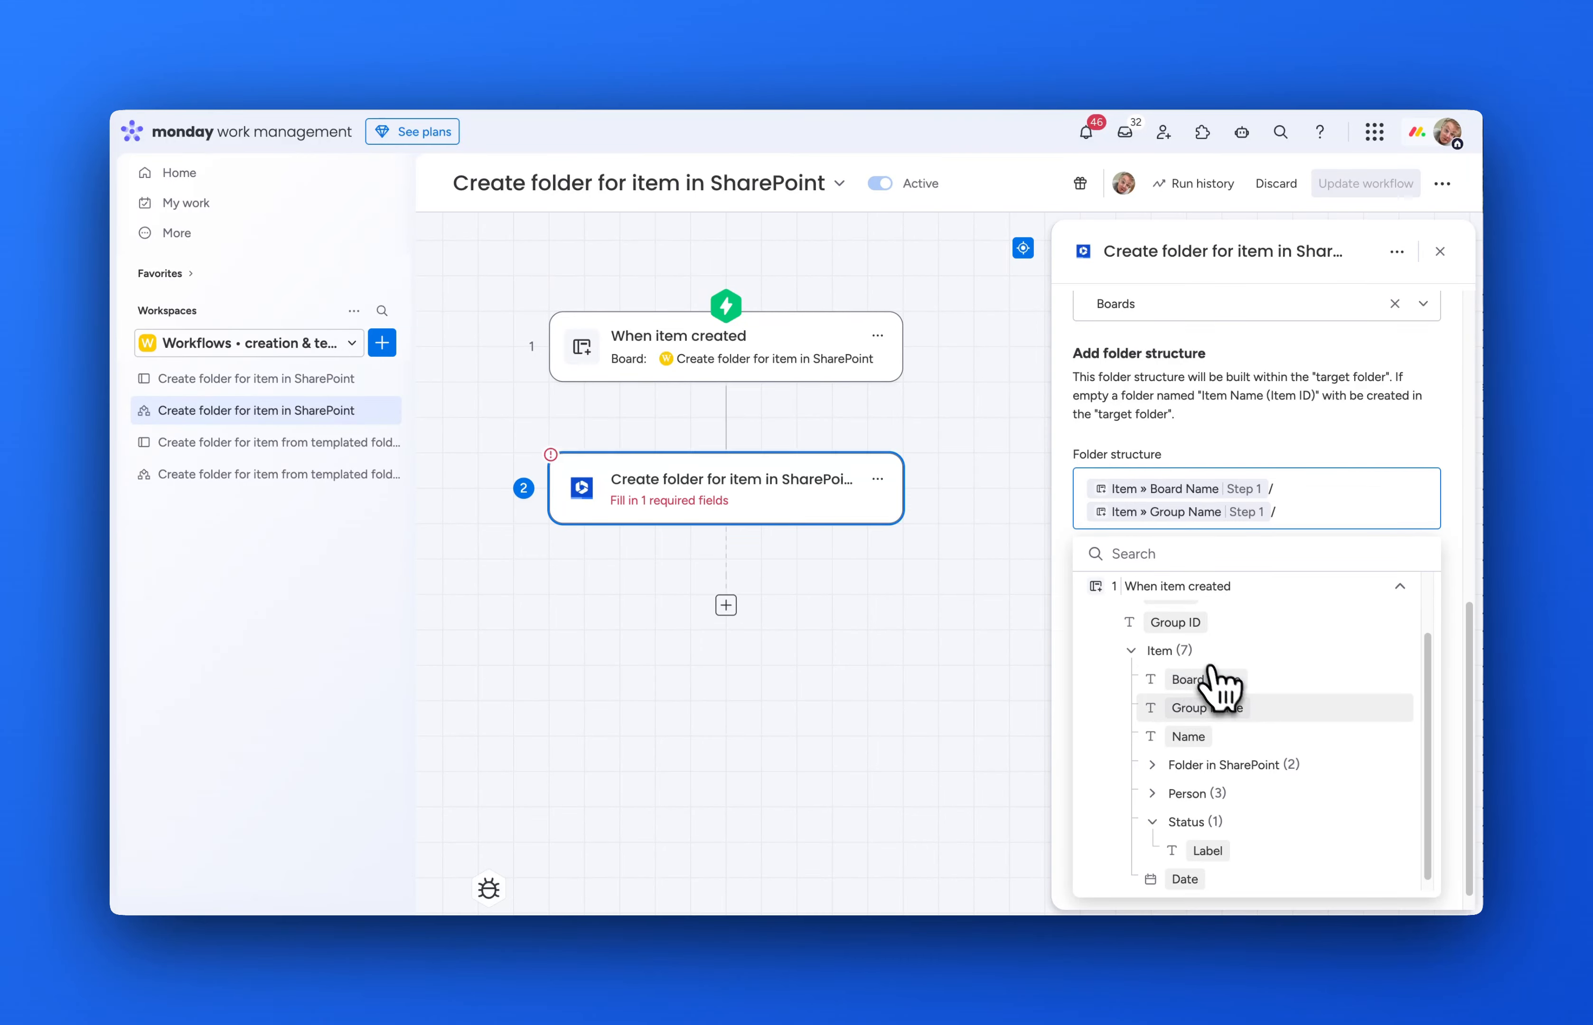
pyautogui.click(1198, 738)
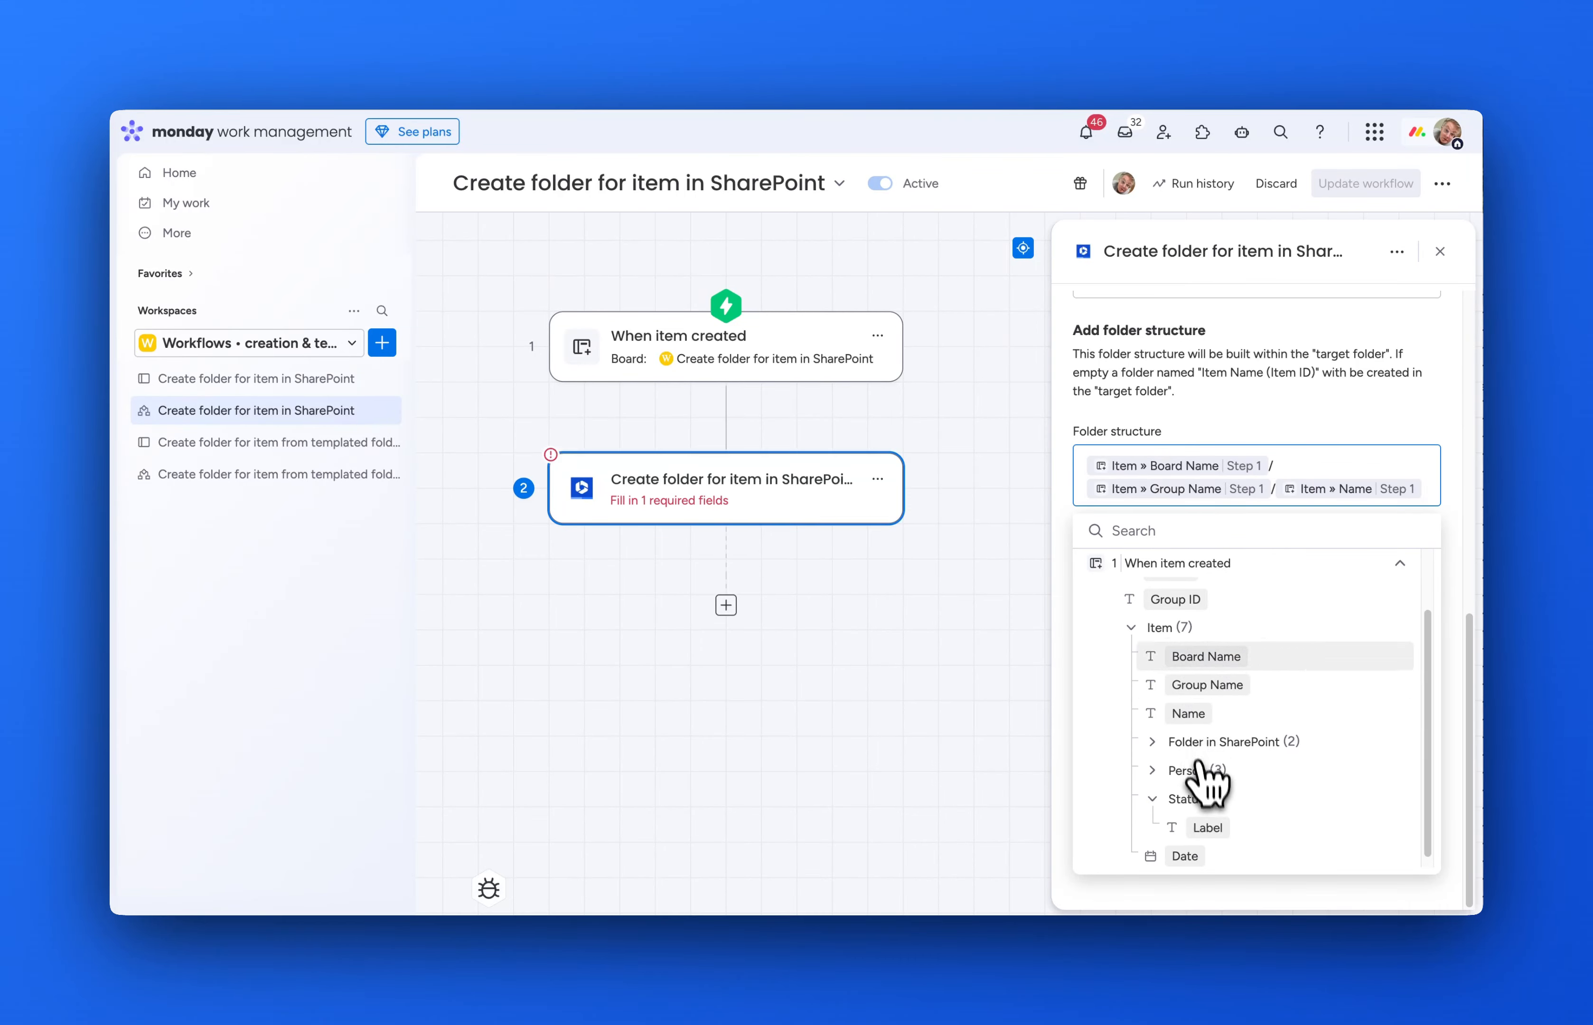
pyautogui.click(1275, 434)
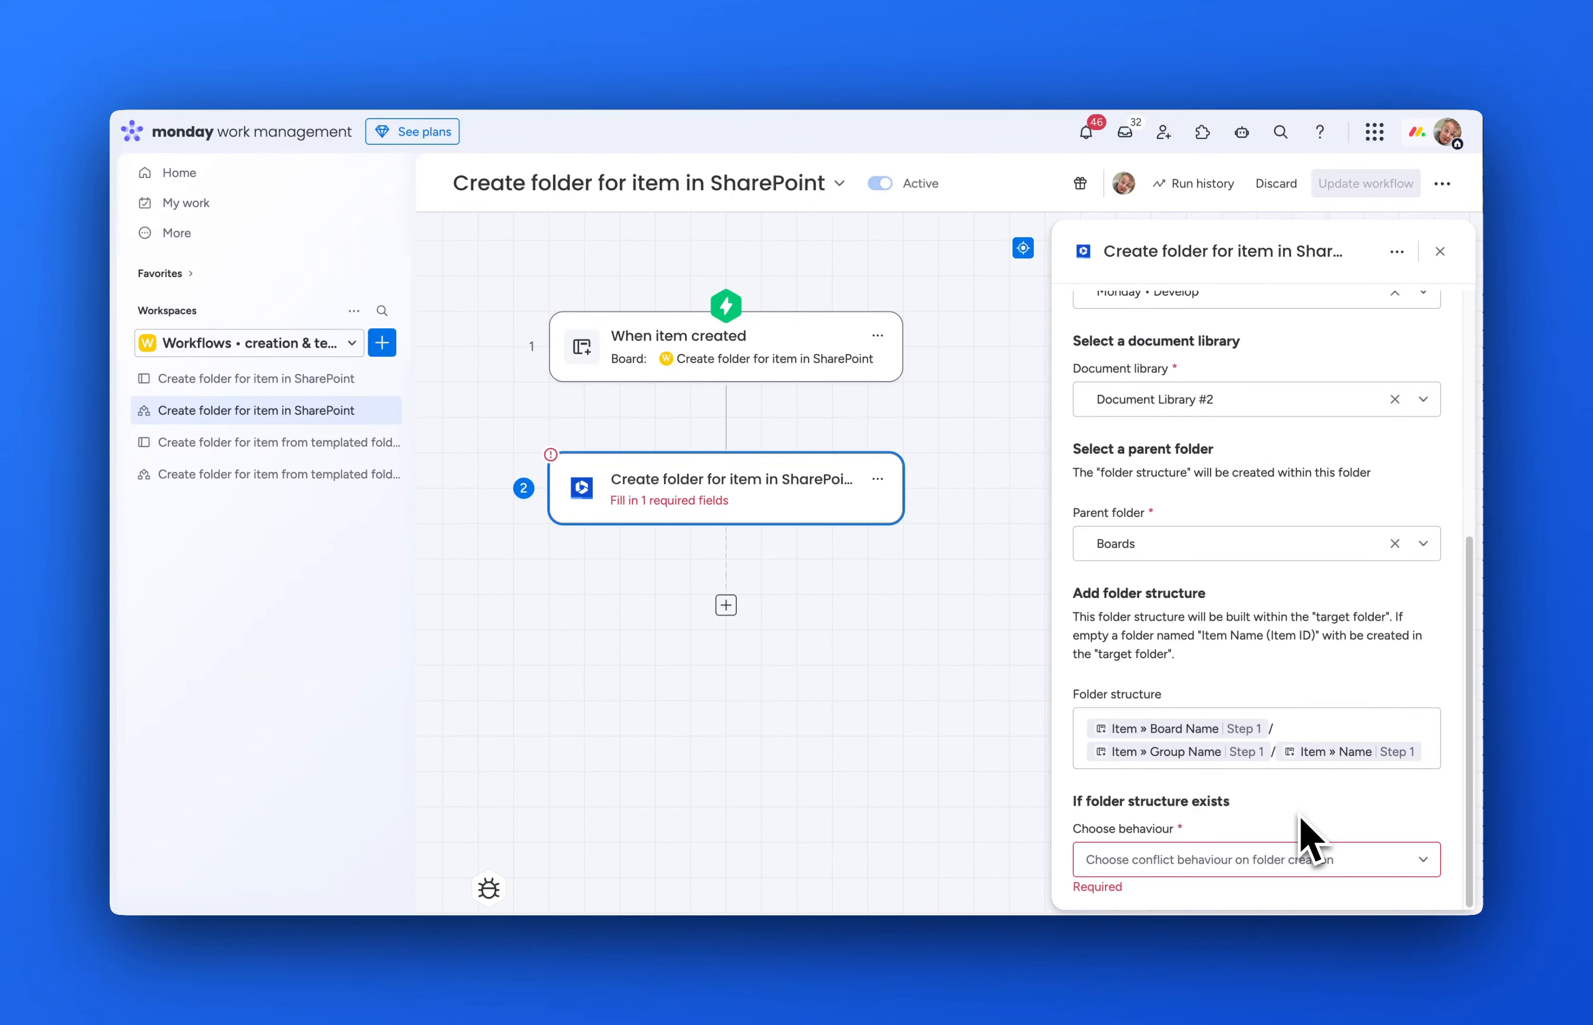
# Set the behaviour for an existing folder structure to "create a new folder" and publish the updated workflow.
pyautogui.click(1302, 863)
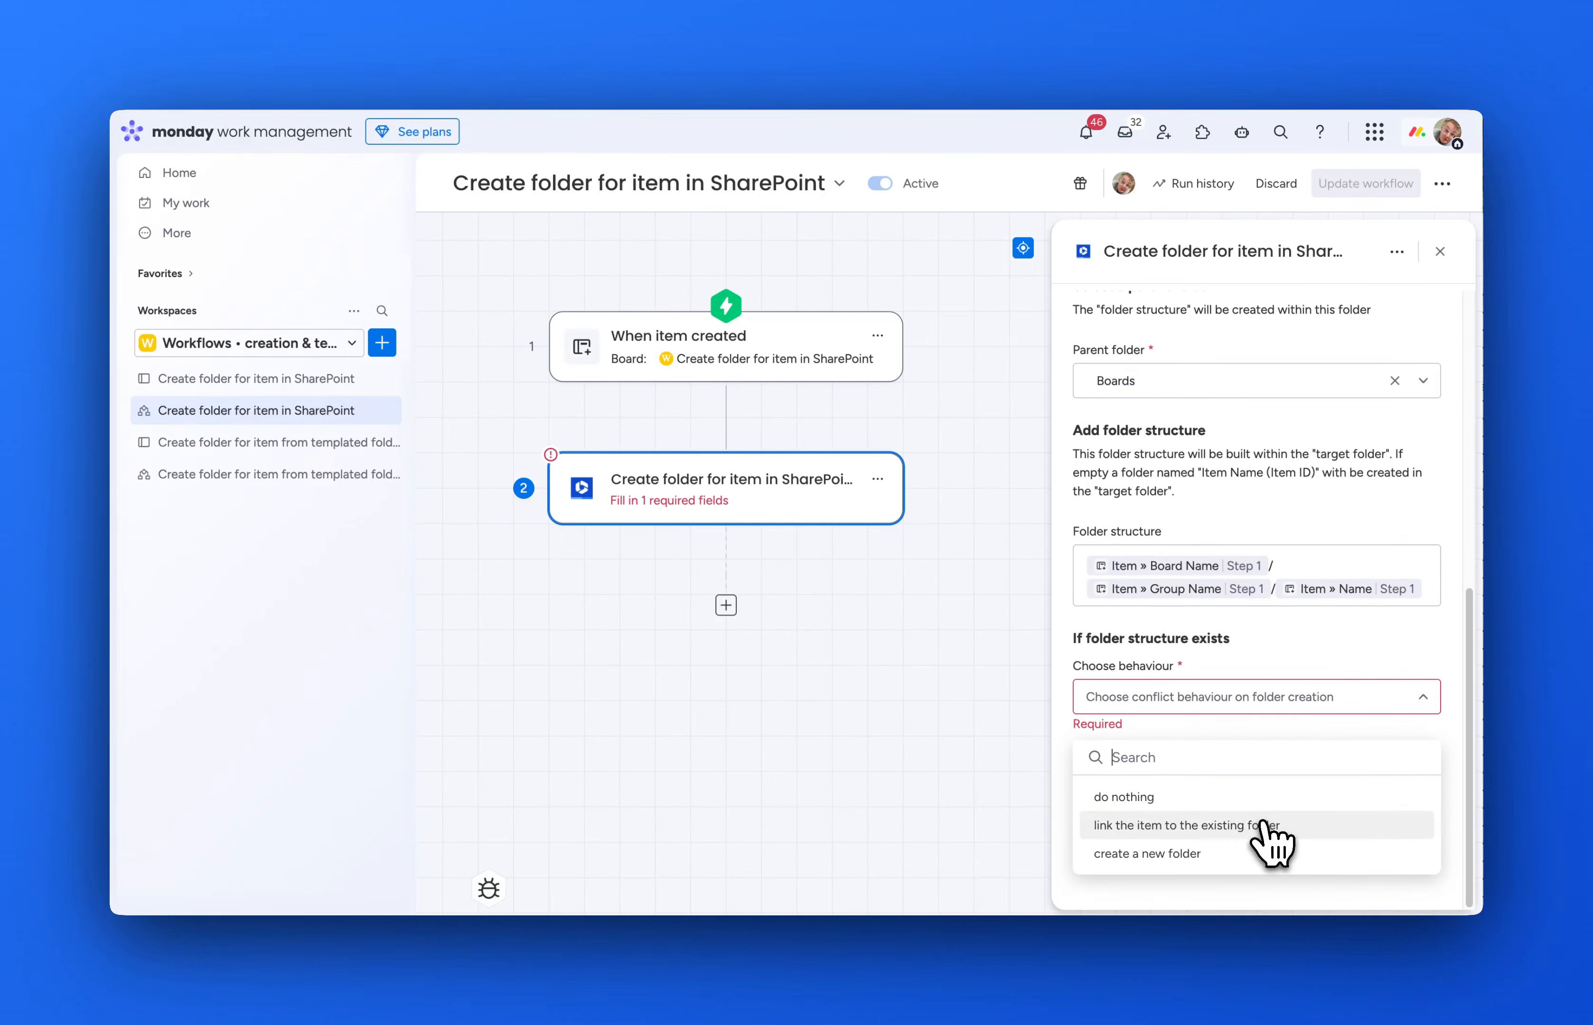
pyautogui.click(1244, 859)
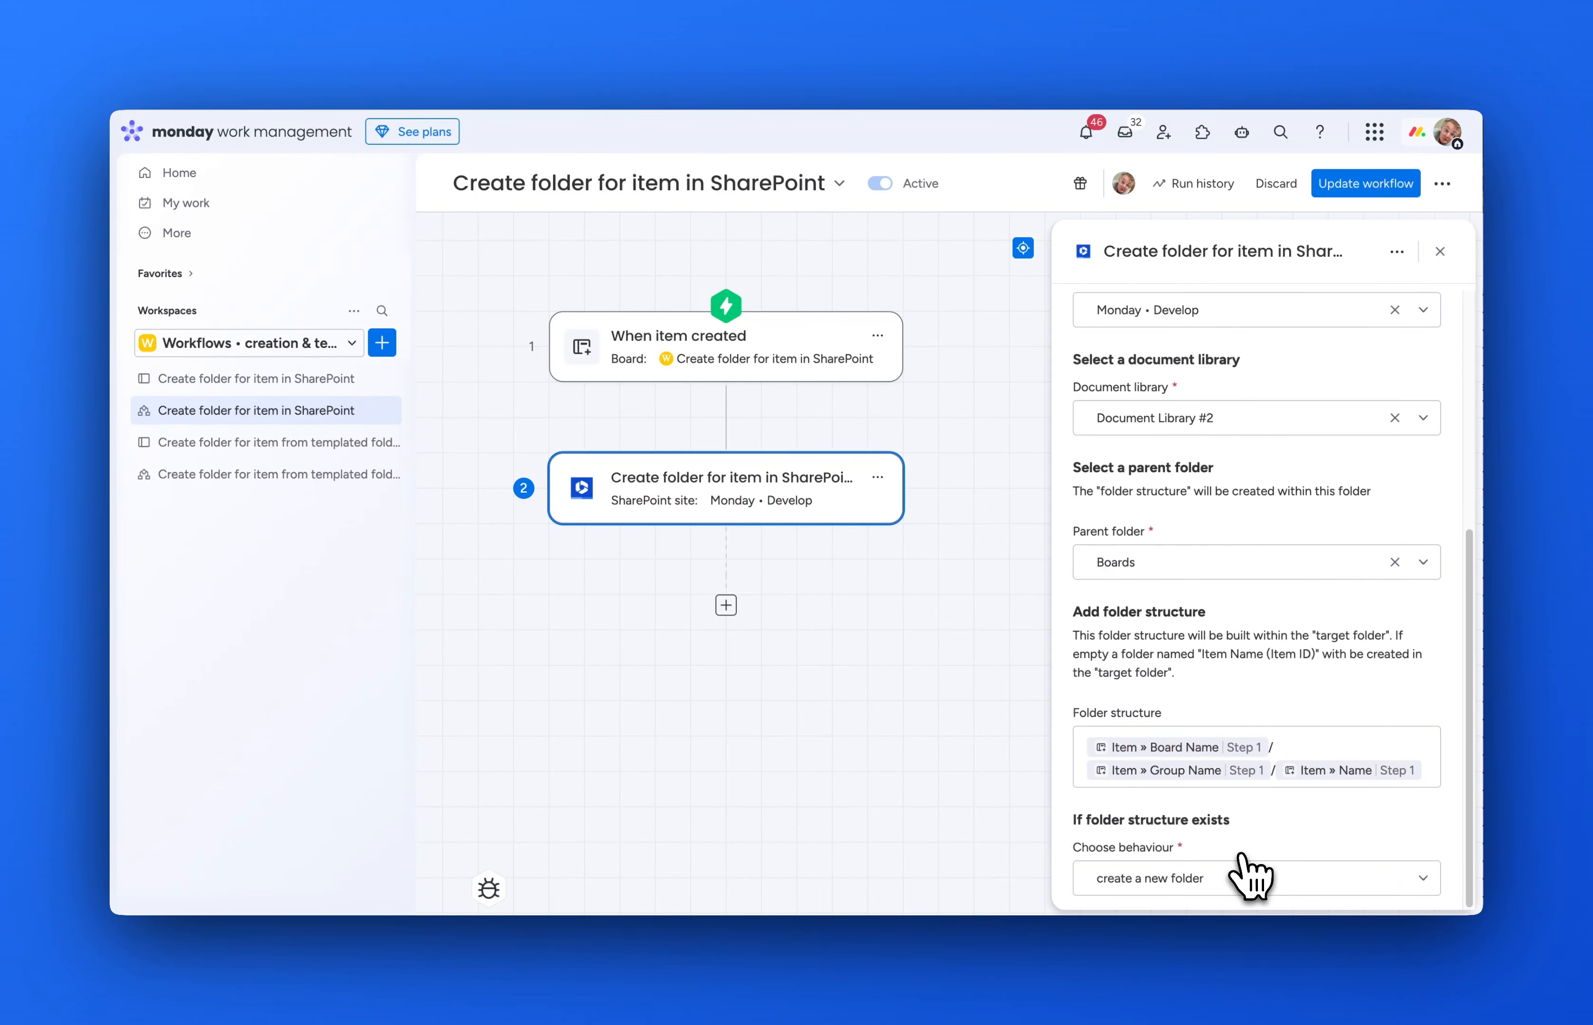
pyautogui.click(1358, 185)
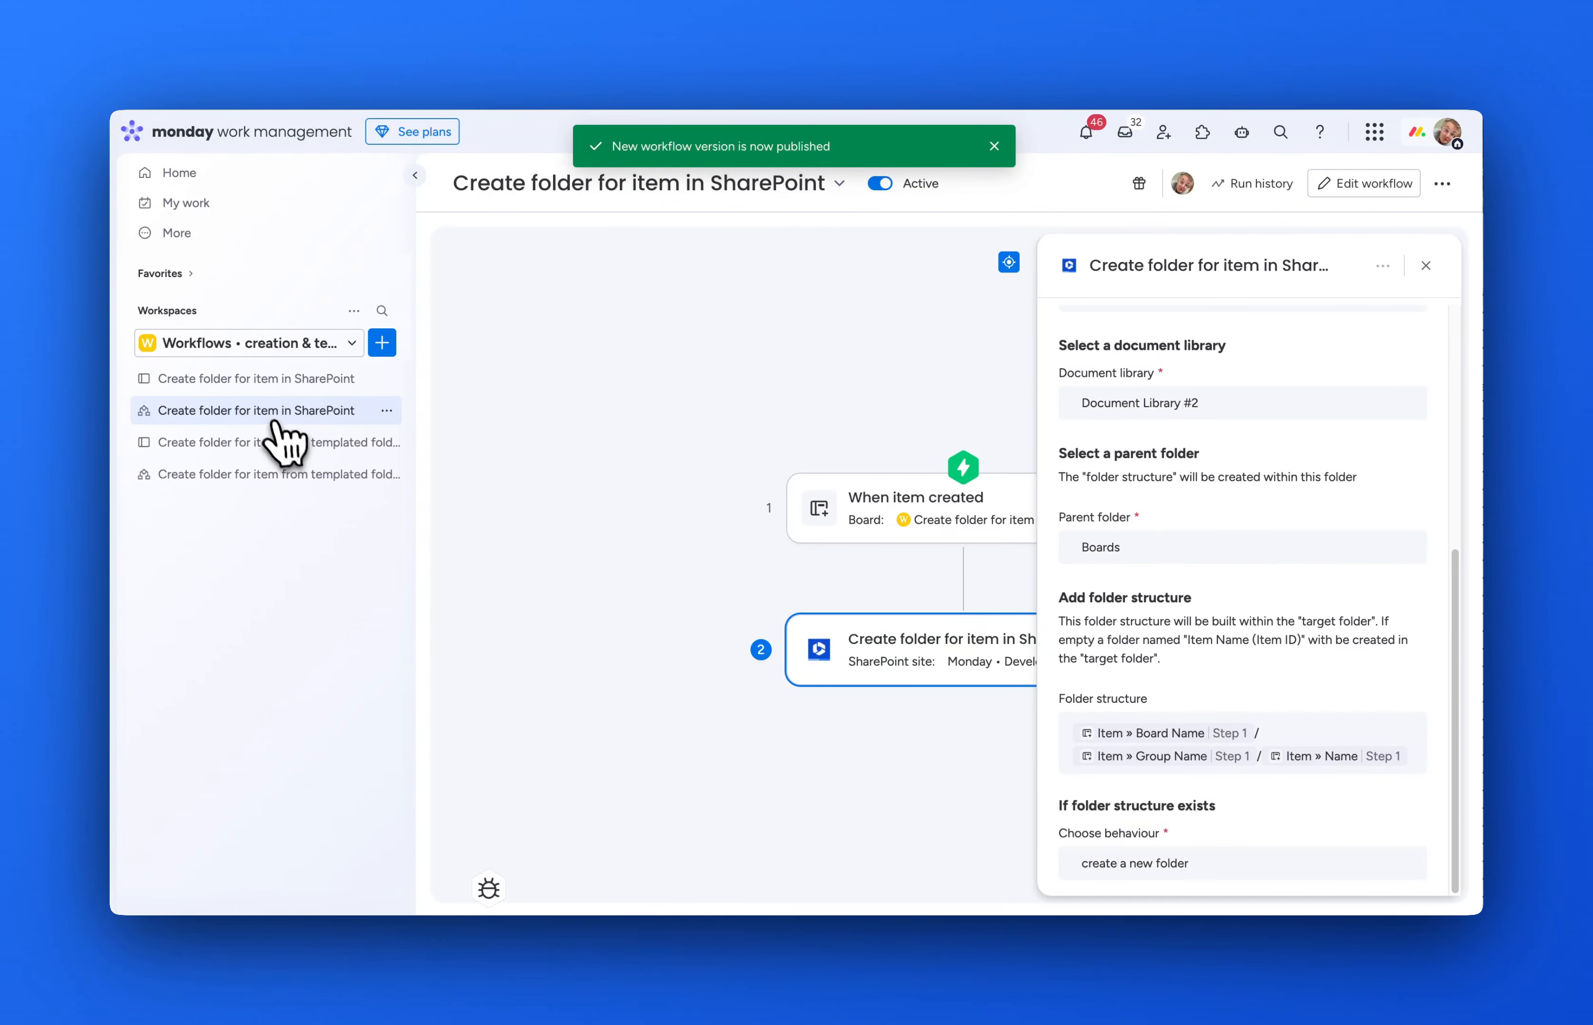
# Open the Create folder for item in SharePoint board and add an item named Project Alpha to its first group.
pyautogui.click(308, 378)
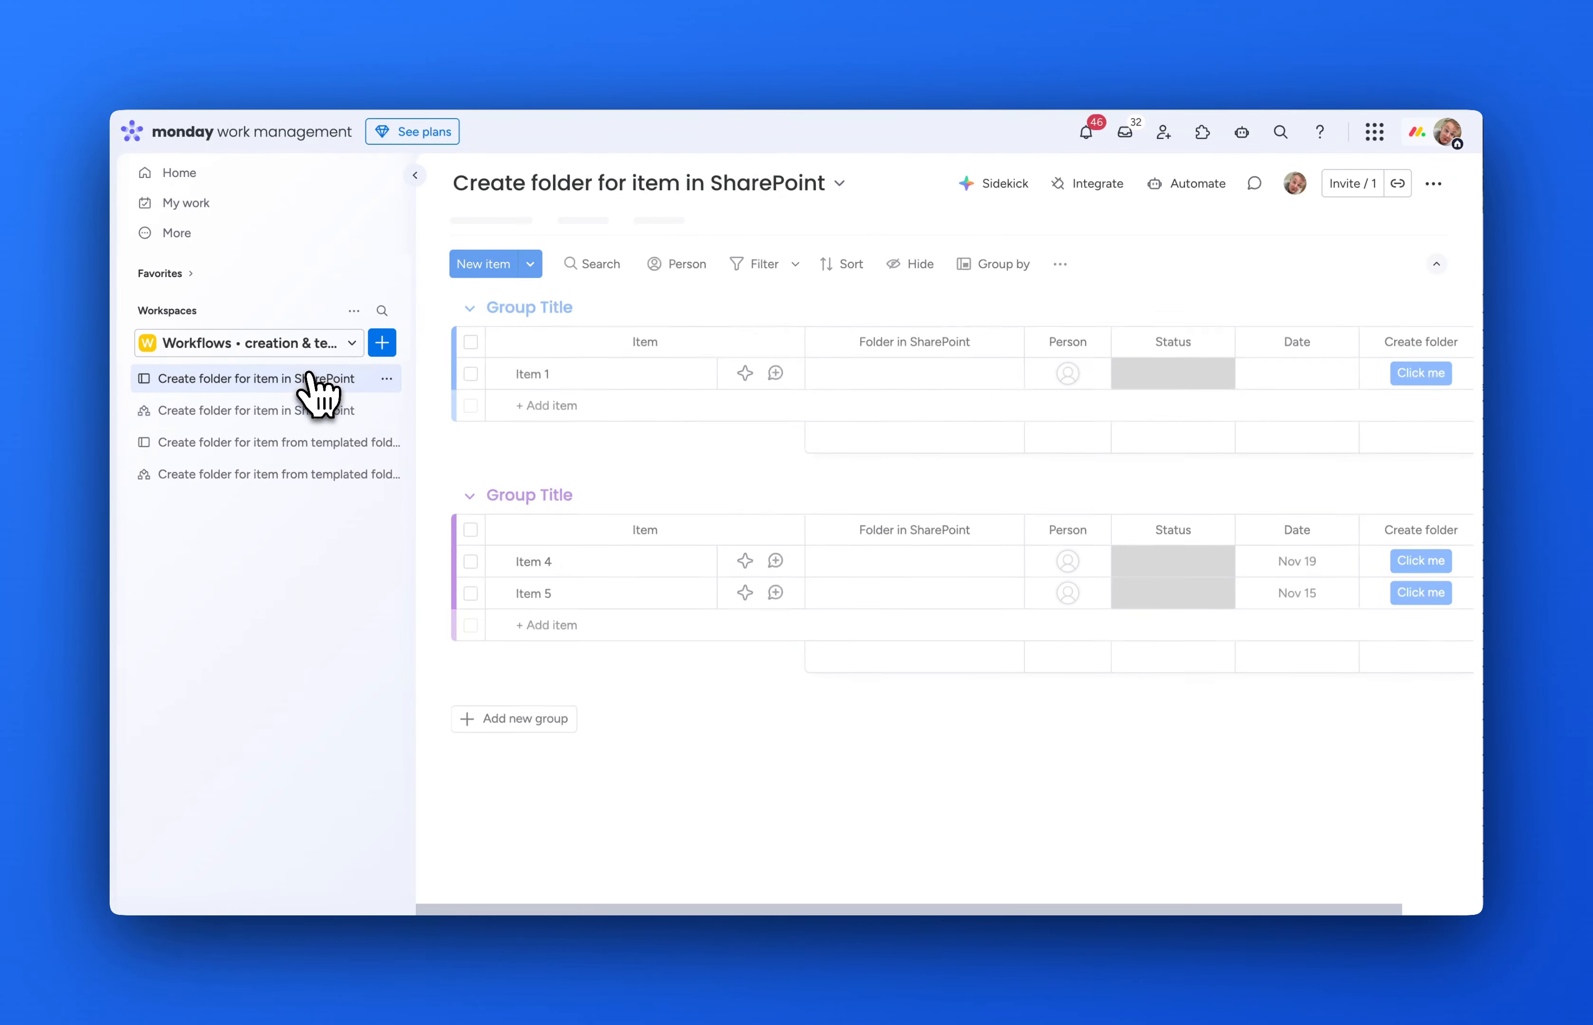
pyautogui.click(537, 408)
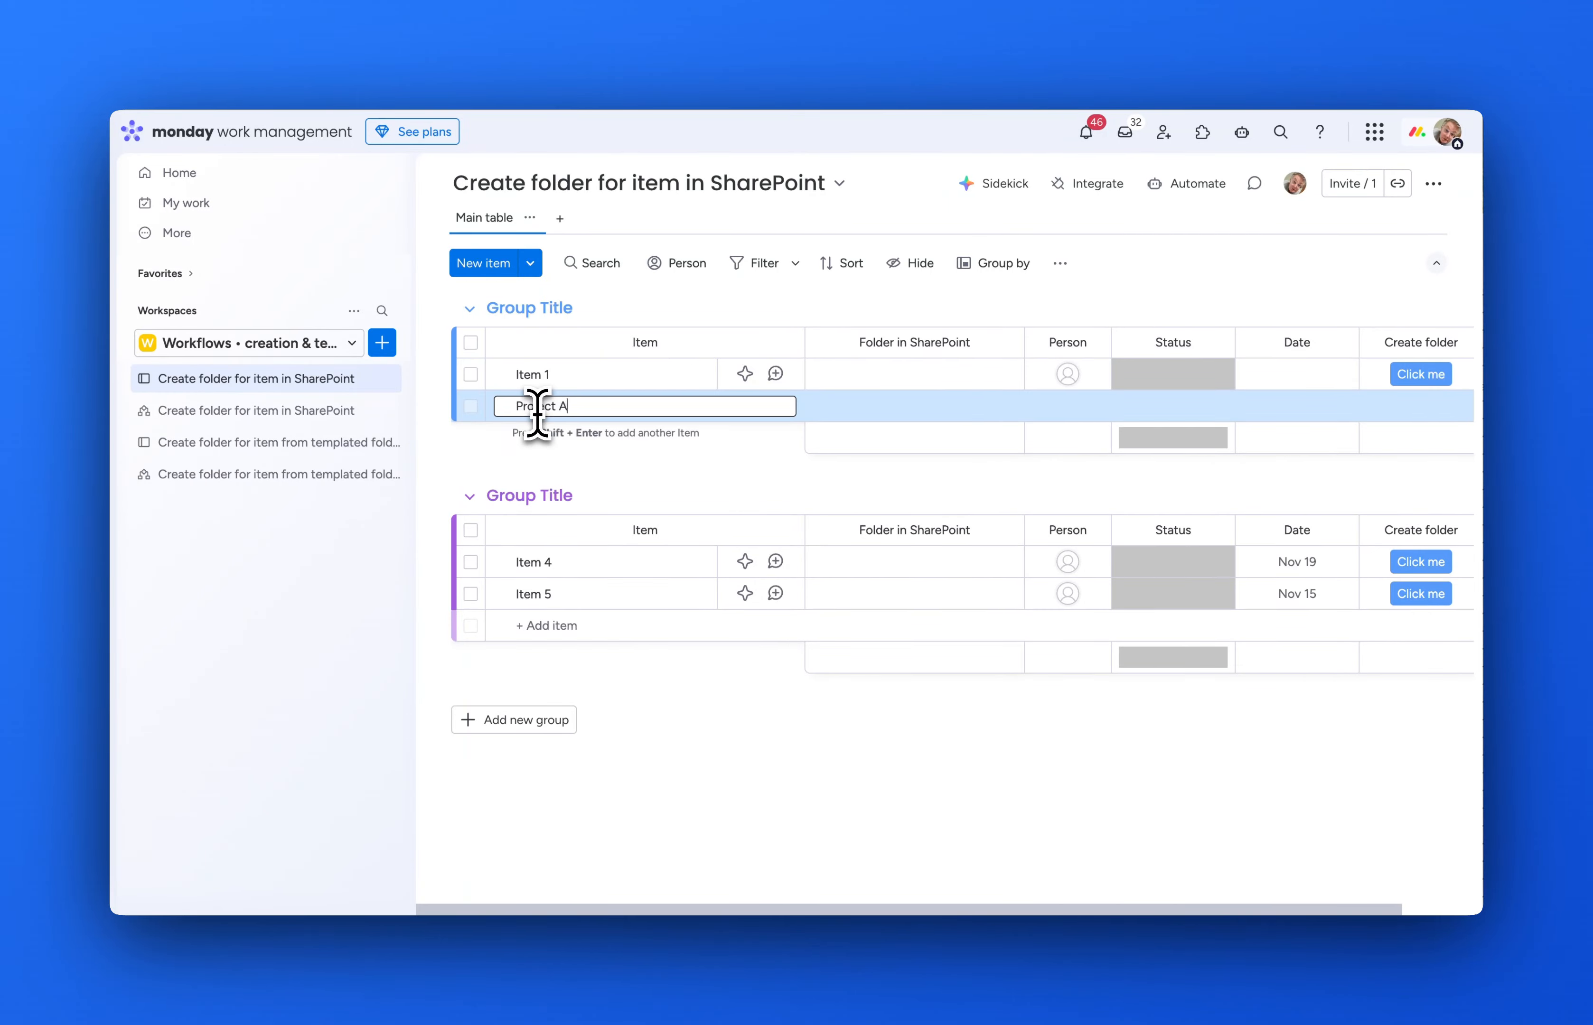
pyautogui.write('Project Alpha')
pyautogui.press('Return')
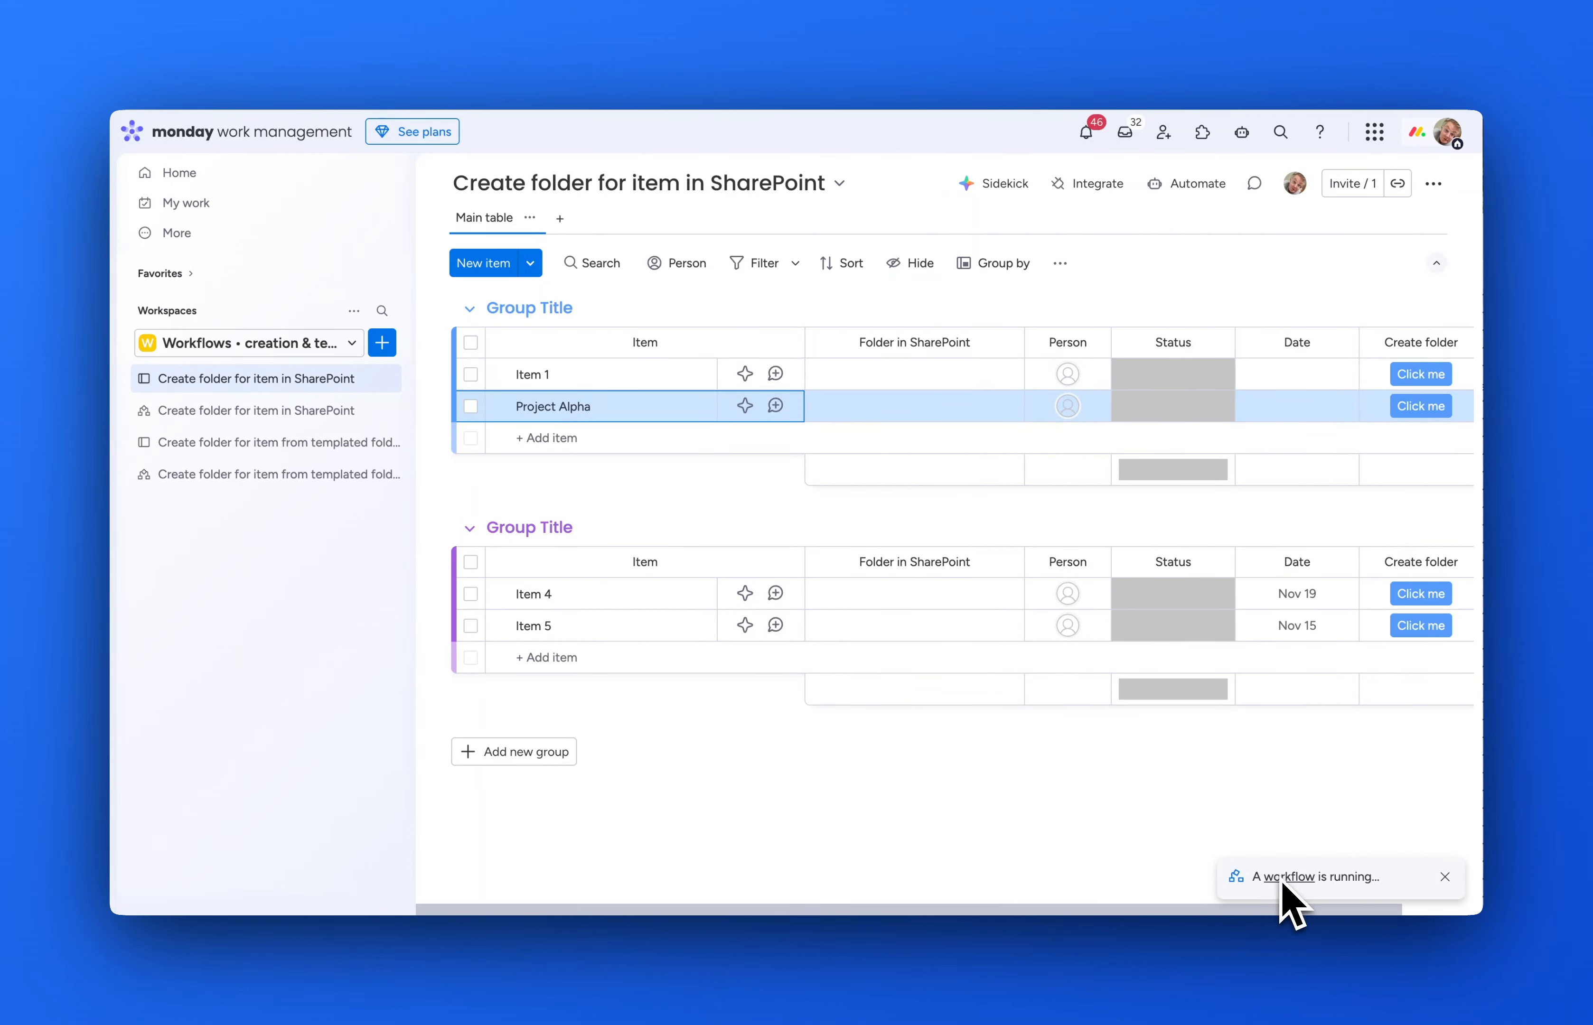
# Open the Project Alpha item page and view its linked SharePoint folder in the browser.
pyautogui.click(676, 407)
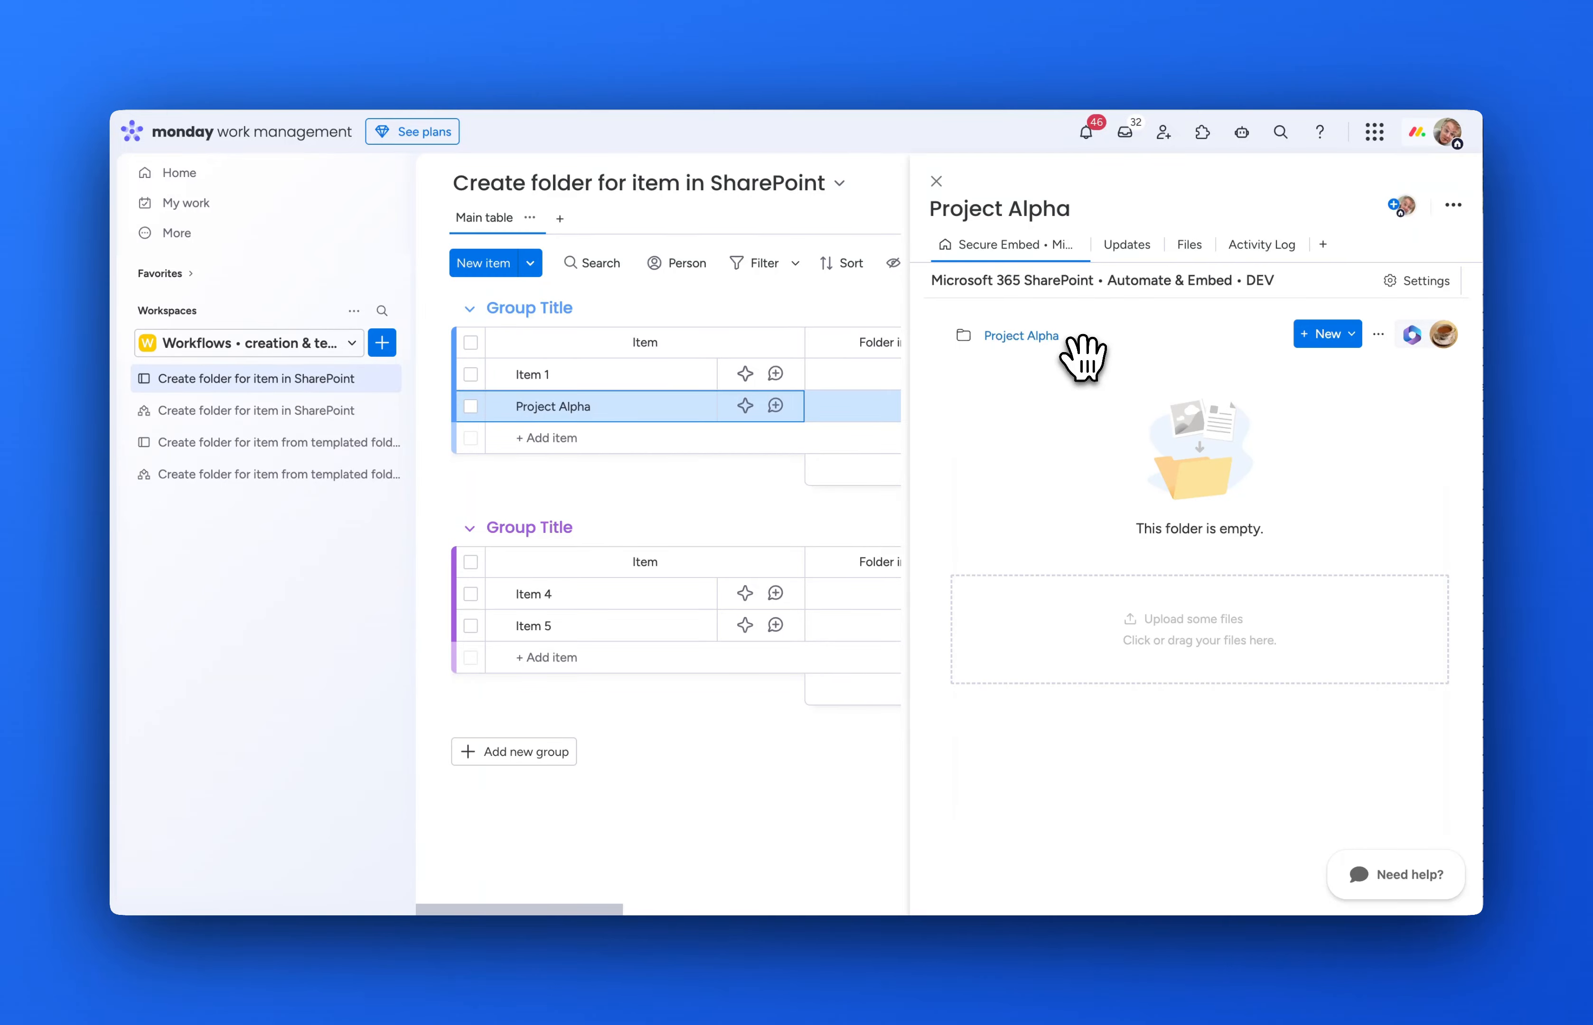
pyautogui.click(1378, 334)
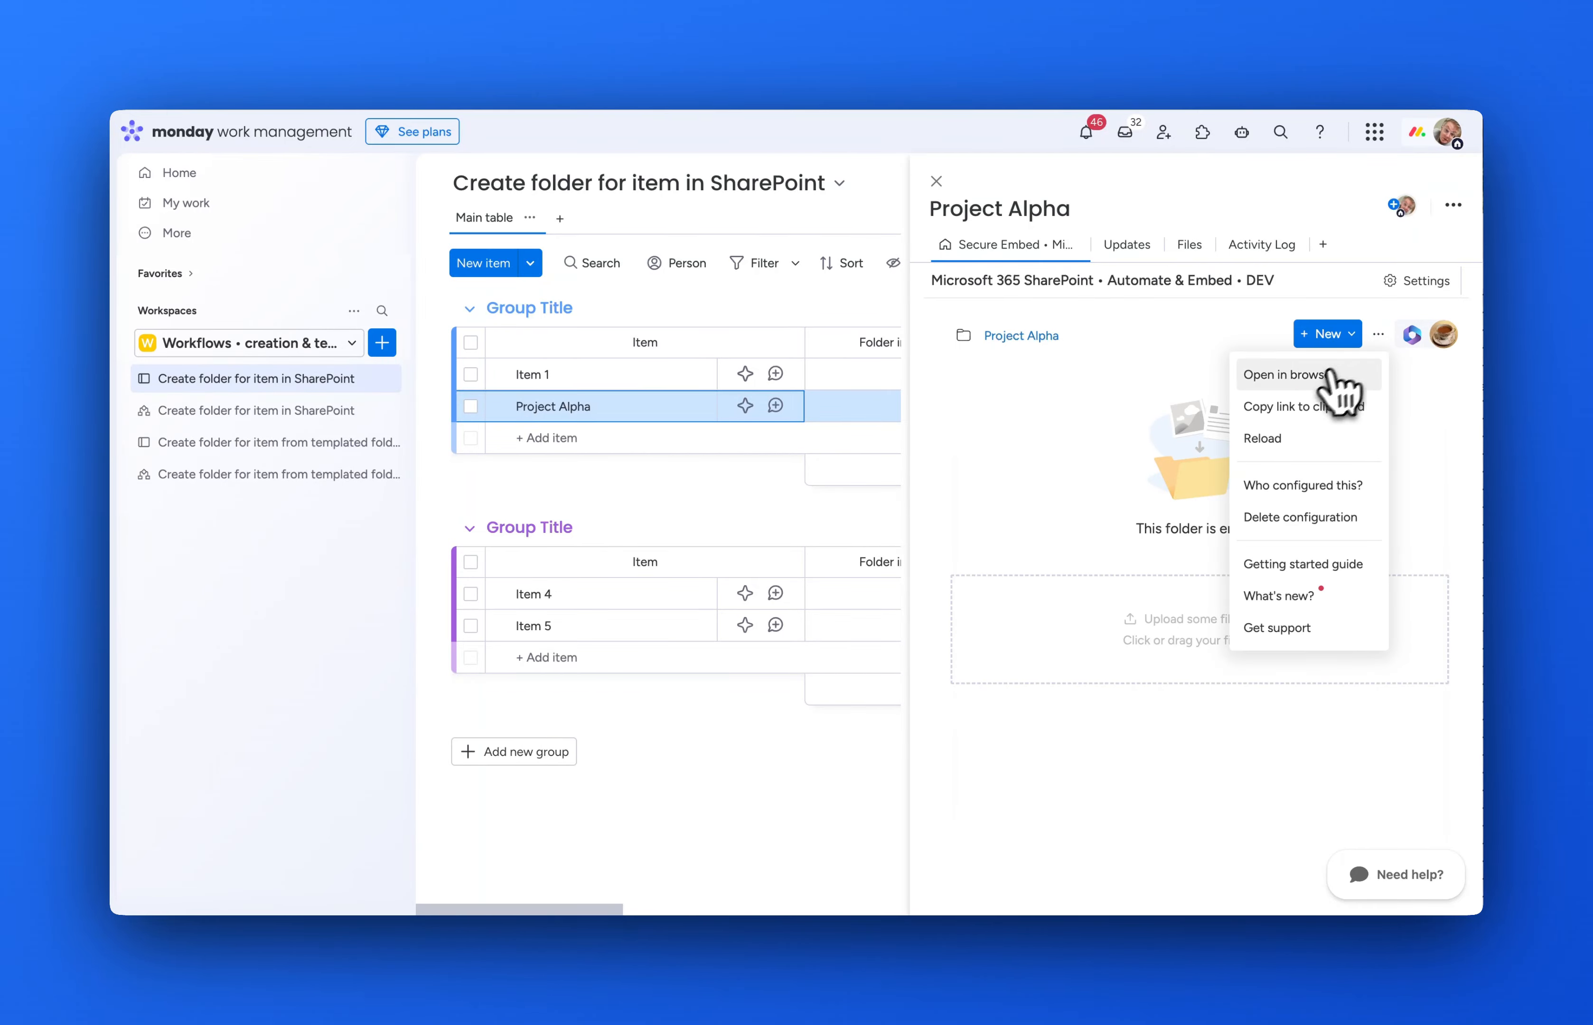
pyautogui.click(1313, 382)
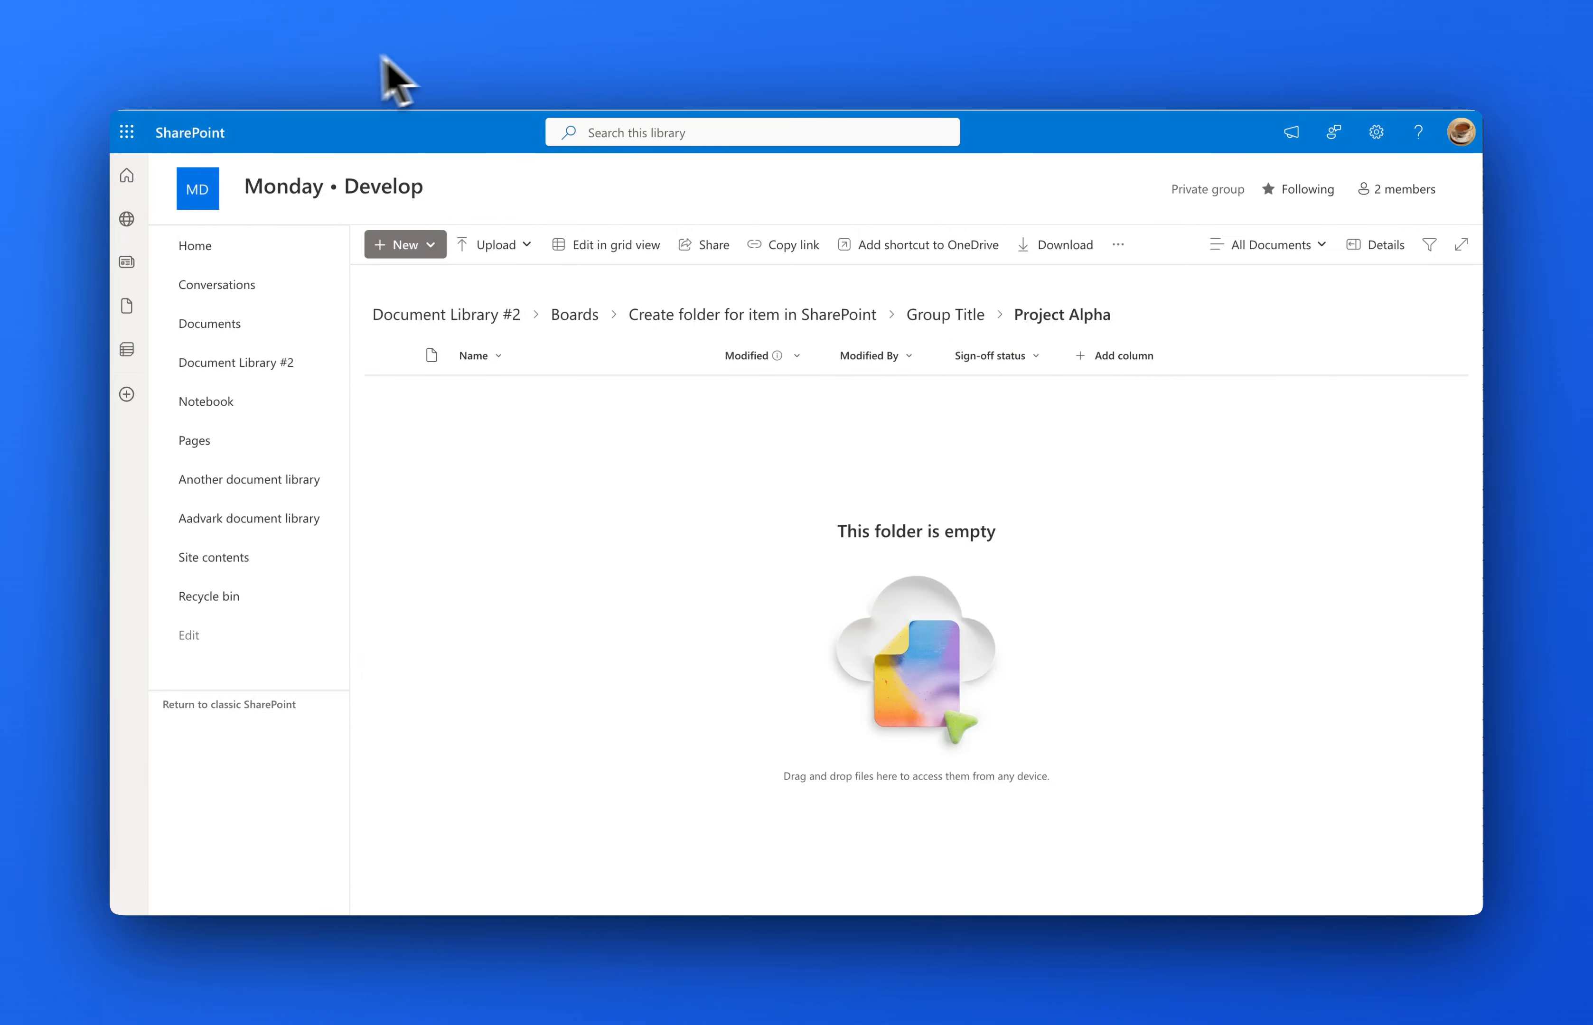
# Switch back to the monday board, add a second item named Project Alpha to the first group and open its item page.
pyautogui.click(469, 61)
pyautogui.click(571, 438)
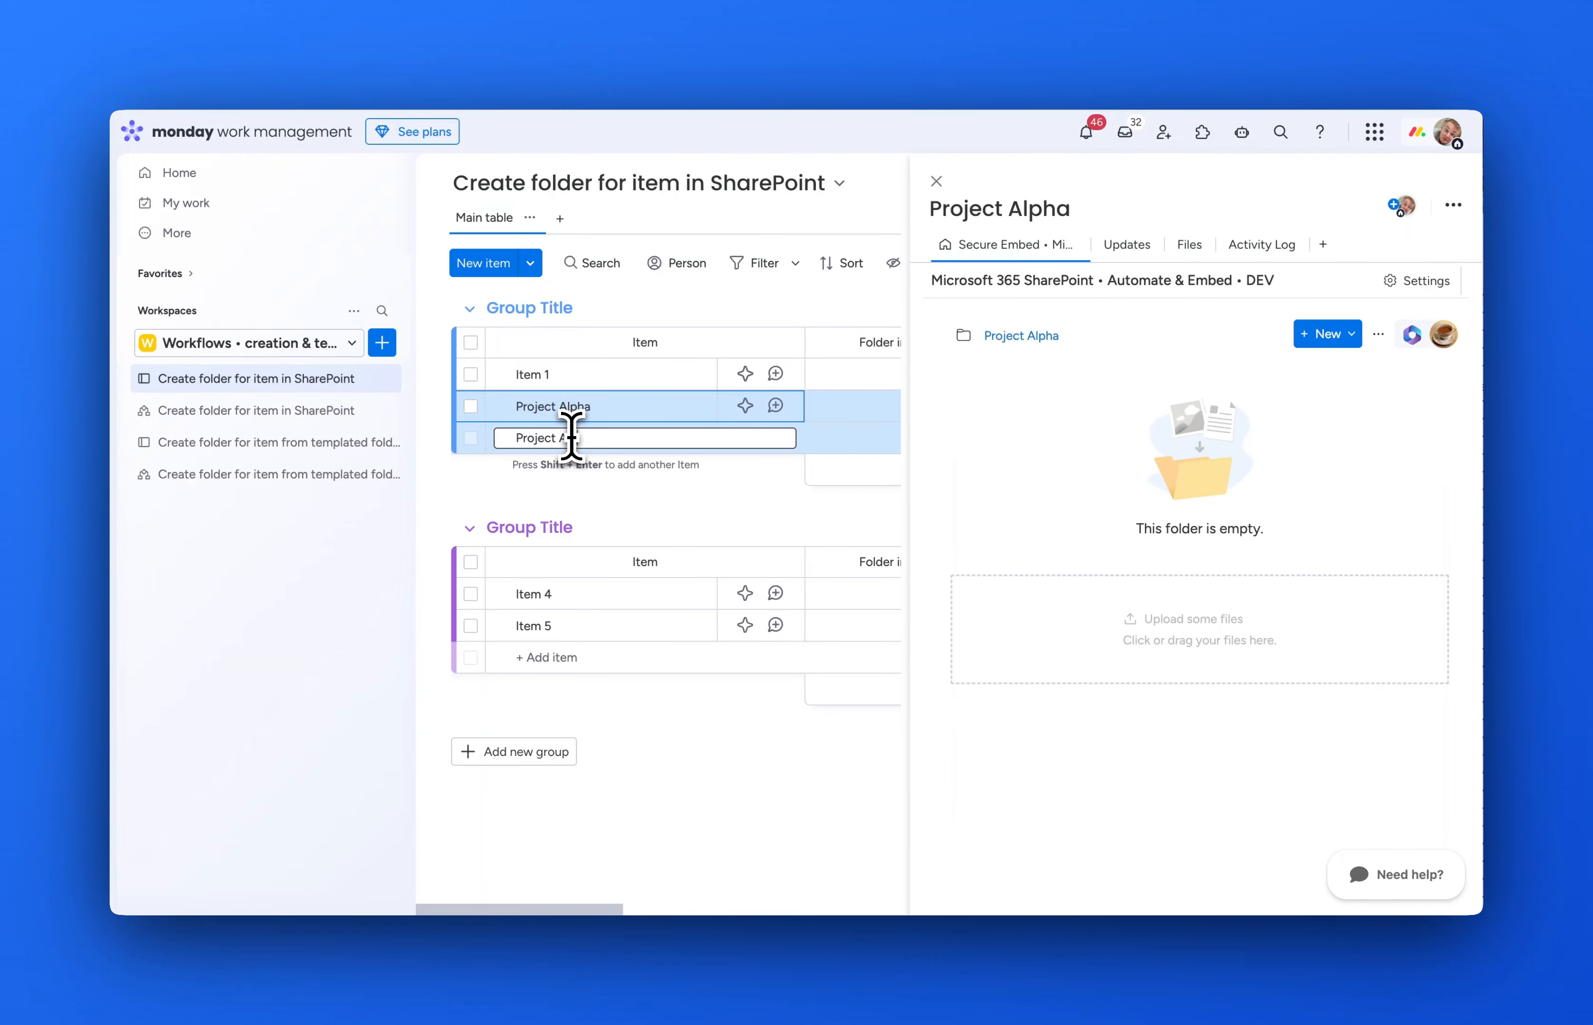
pyautogui.press('Return')
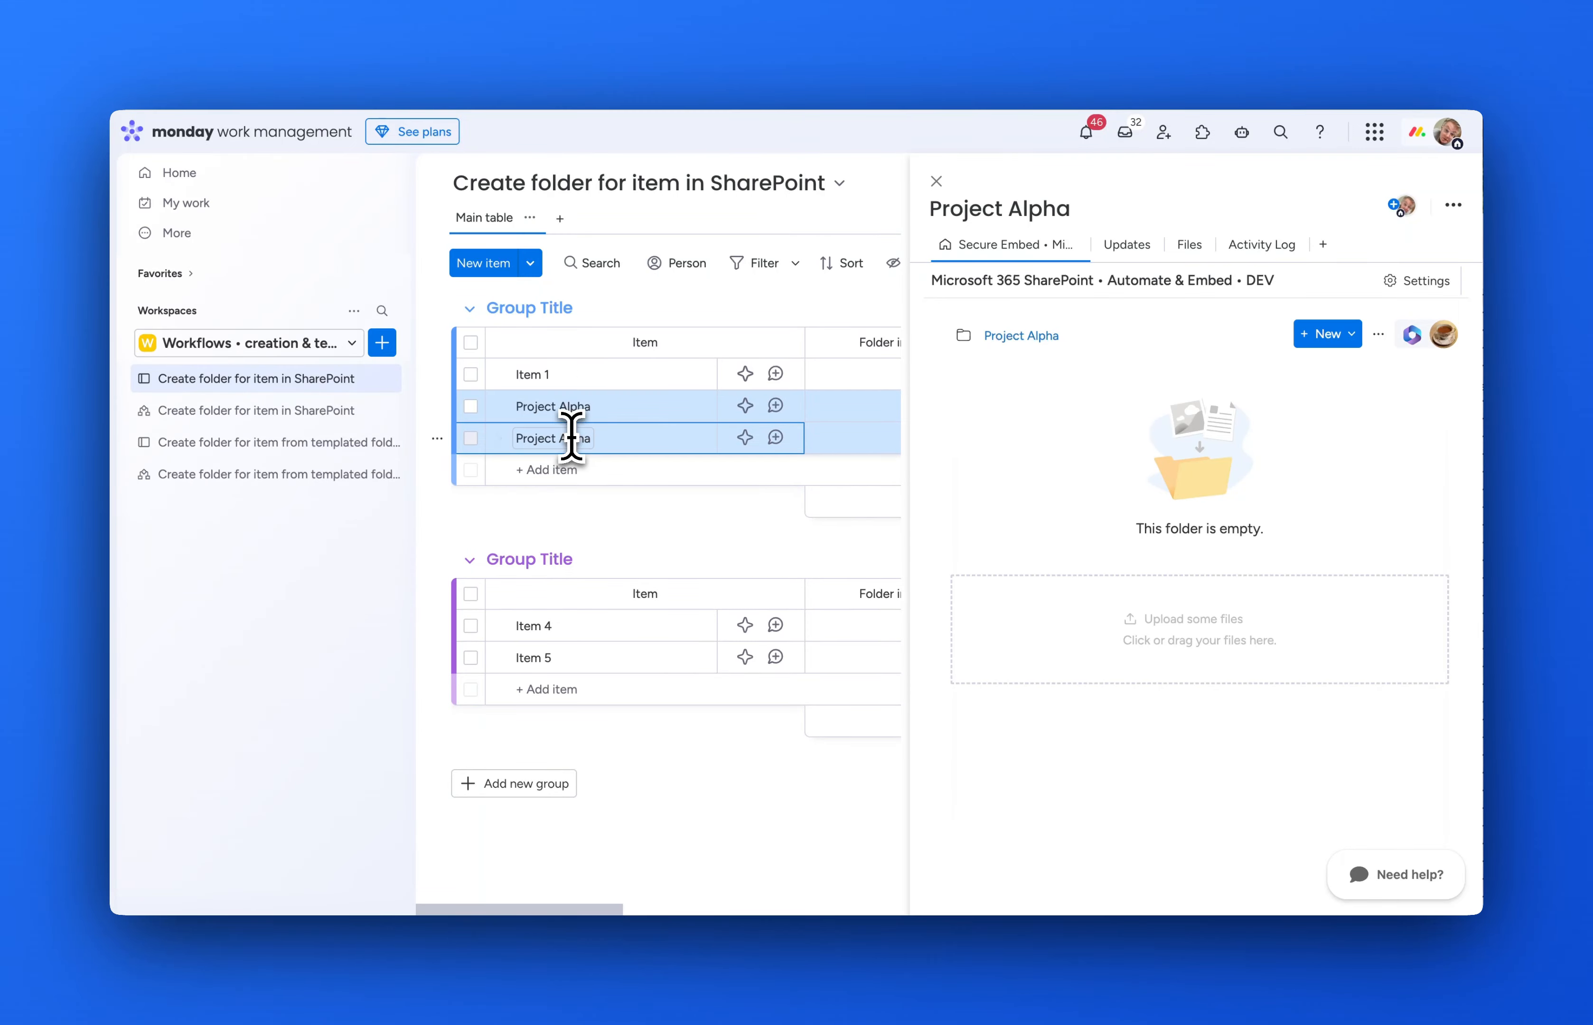
pyautogui.click(936, 181)
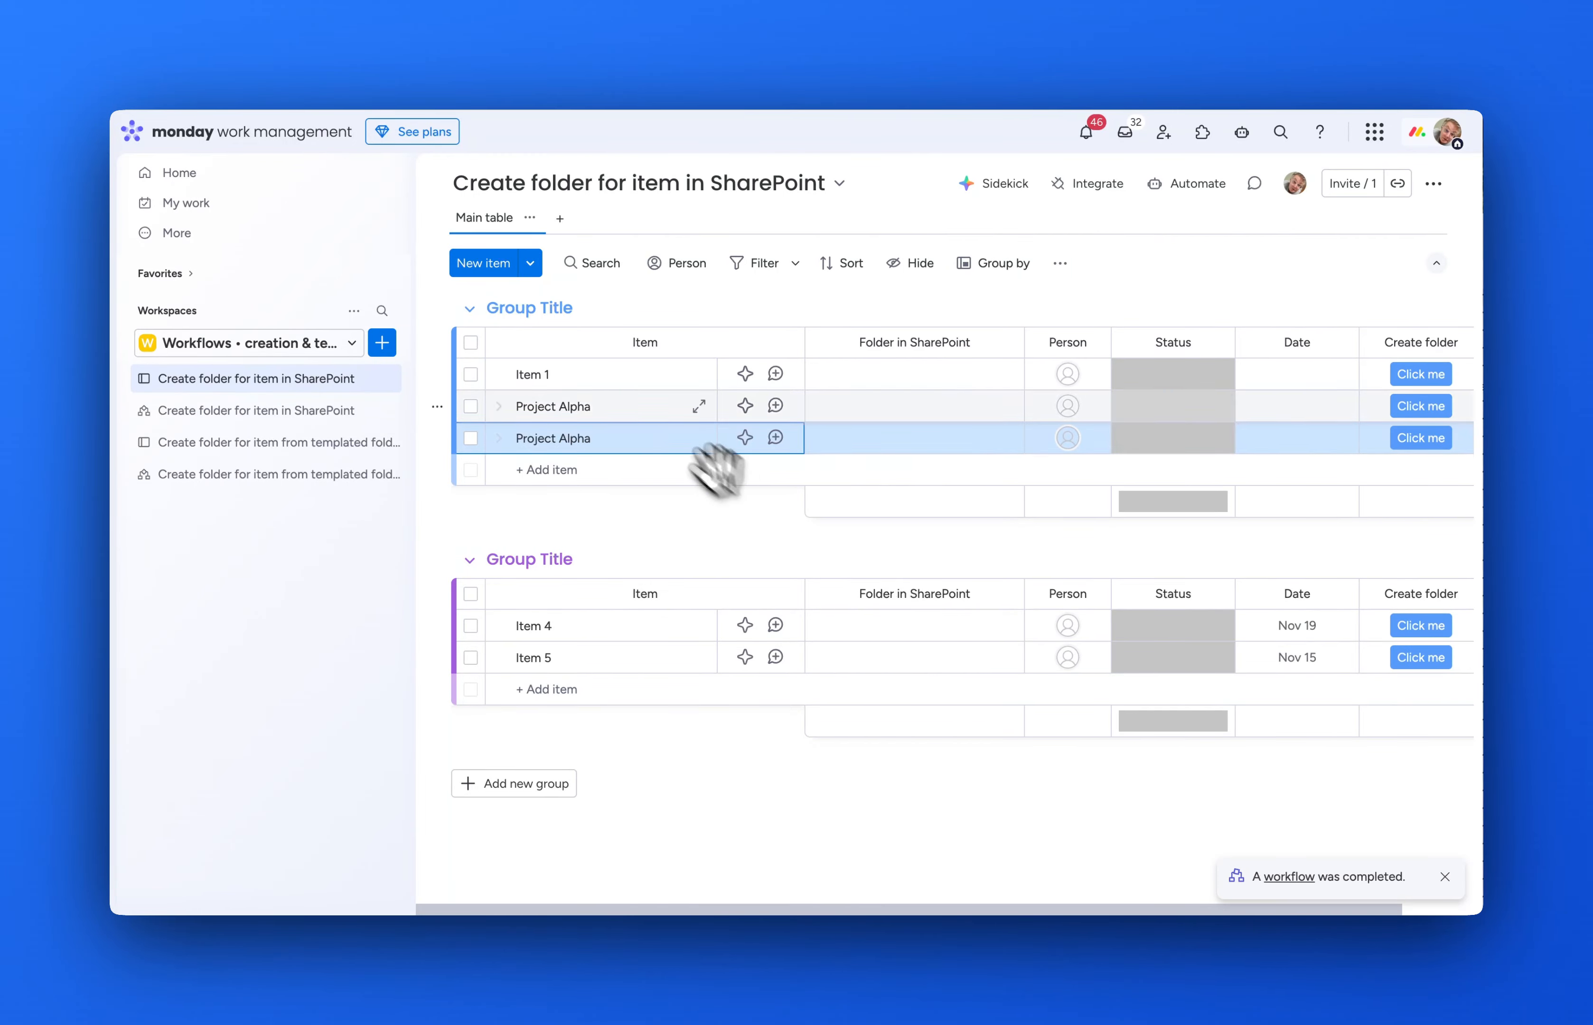
pyautogui.click(669, 434)
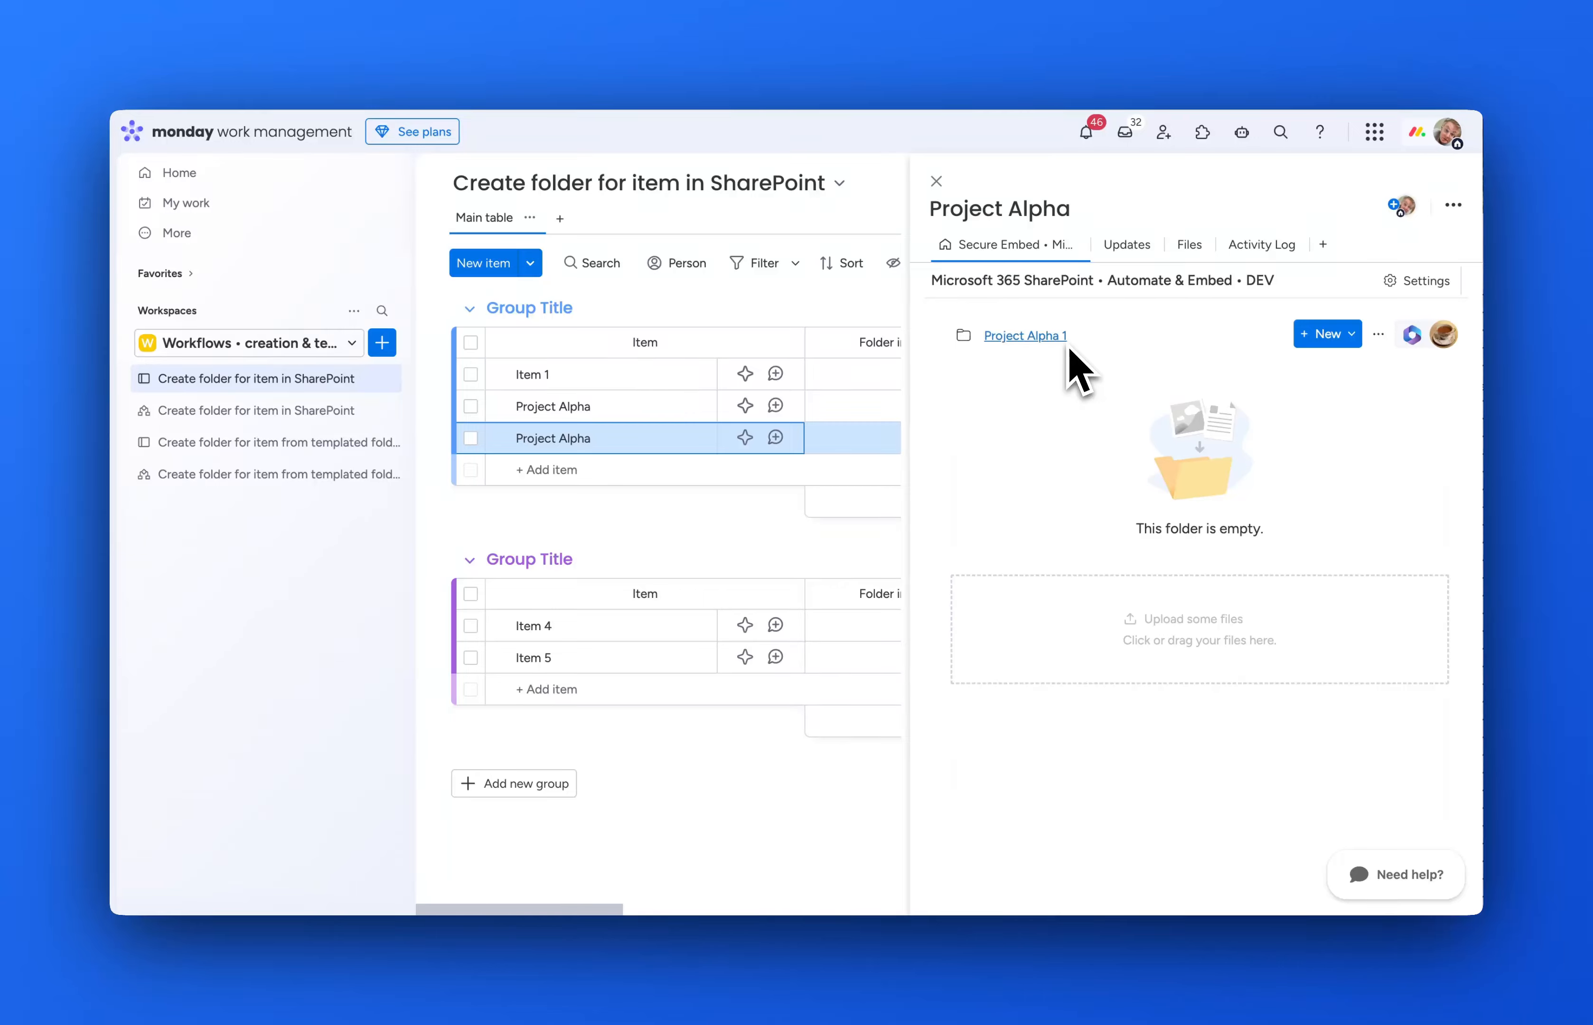
# Add a third item named Project Alpha to the first group and close the open item page.
pyautogui.click(581, 439)
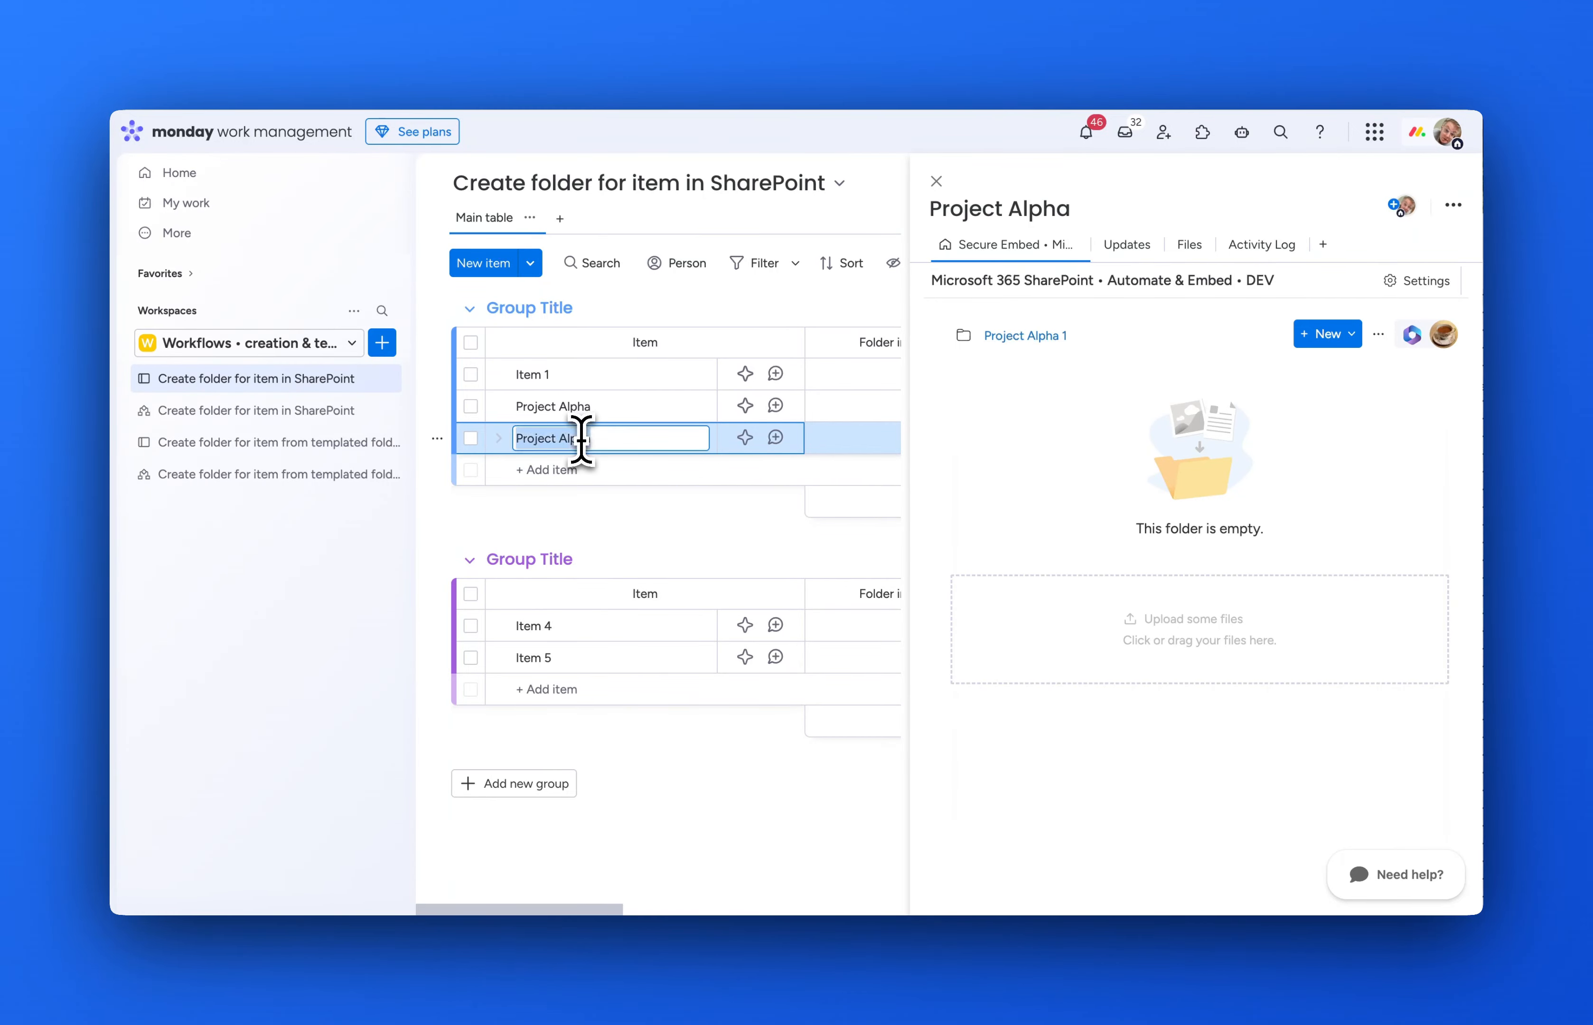
pyautogui.click(580, 469)
pyautogui.write('Project Alpha')
pyautogui.press('Return')
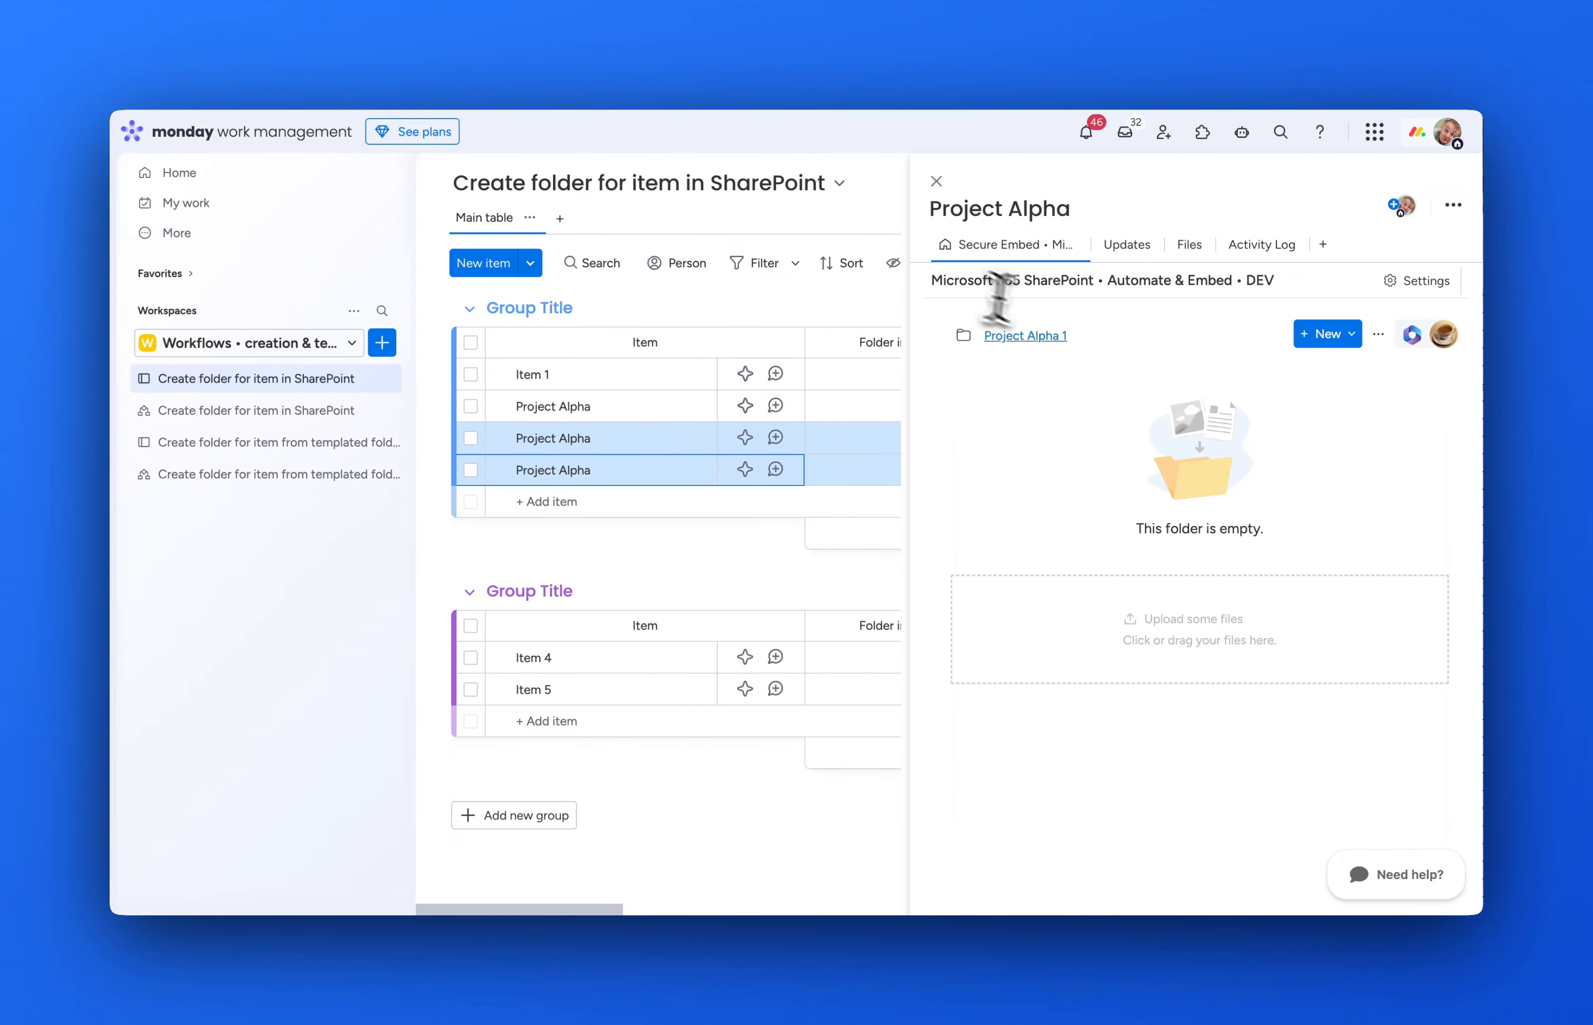
pyautogui.click(935, 180)
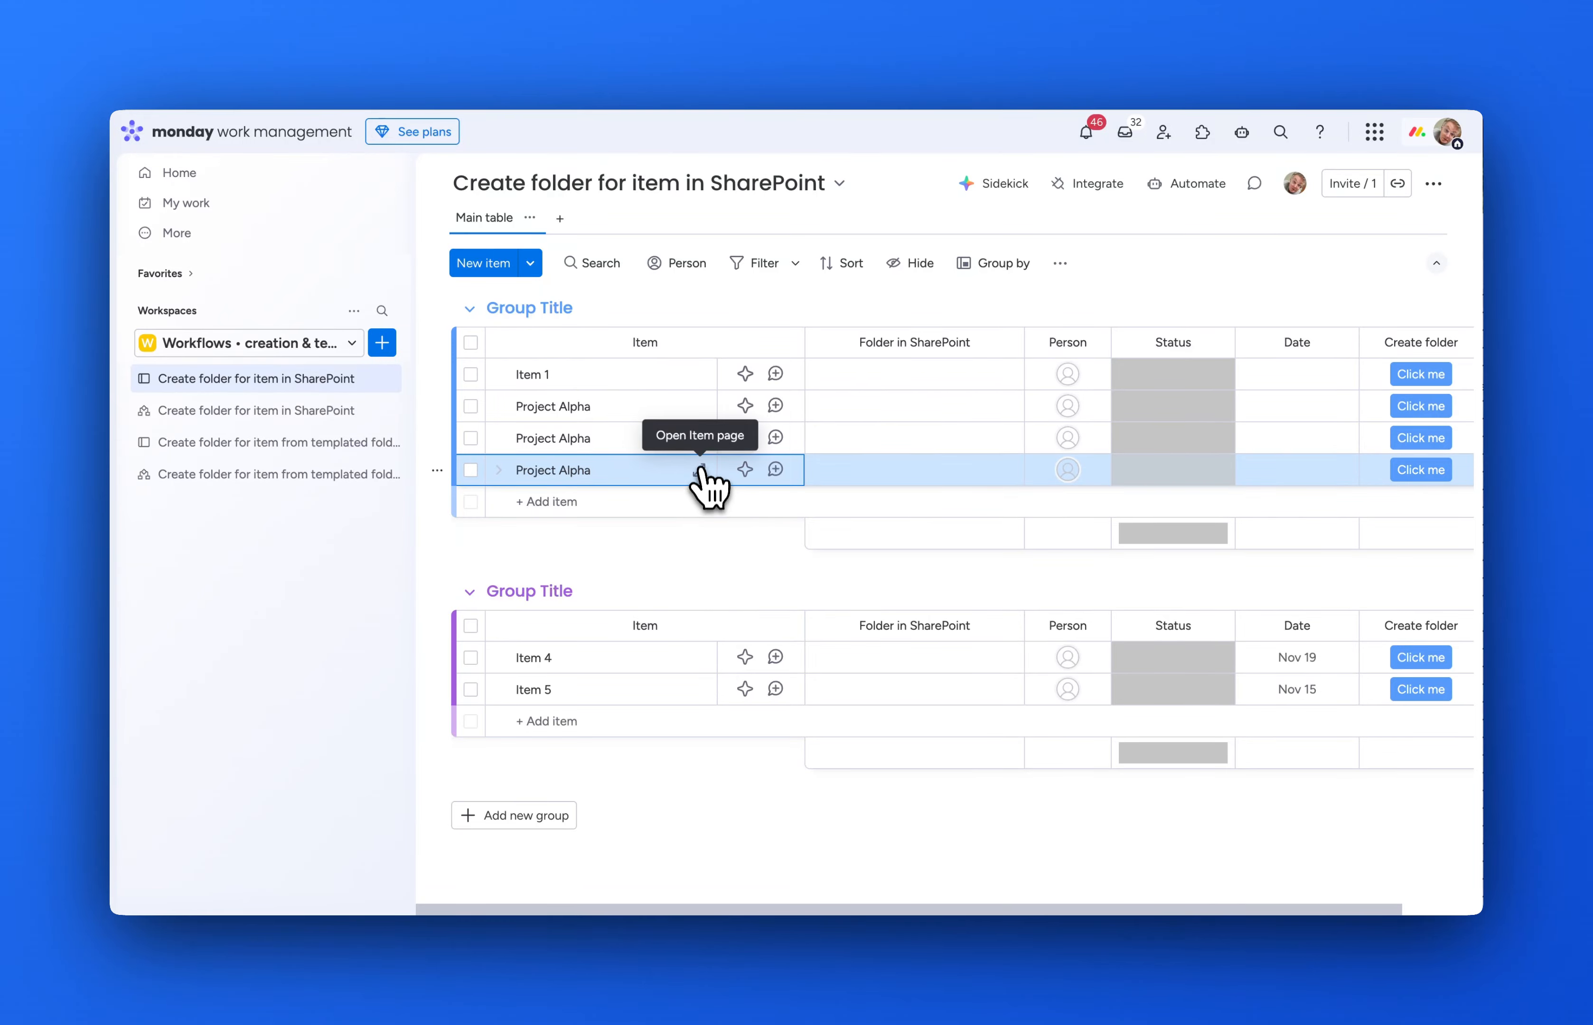
# Open the third Project Alpha item's linked folder in SharePoint and view the folders in its parent Group Title folder.
pyautogui.click(700, 470)
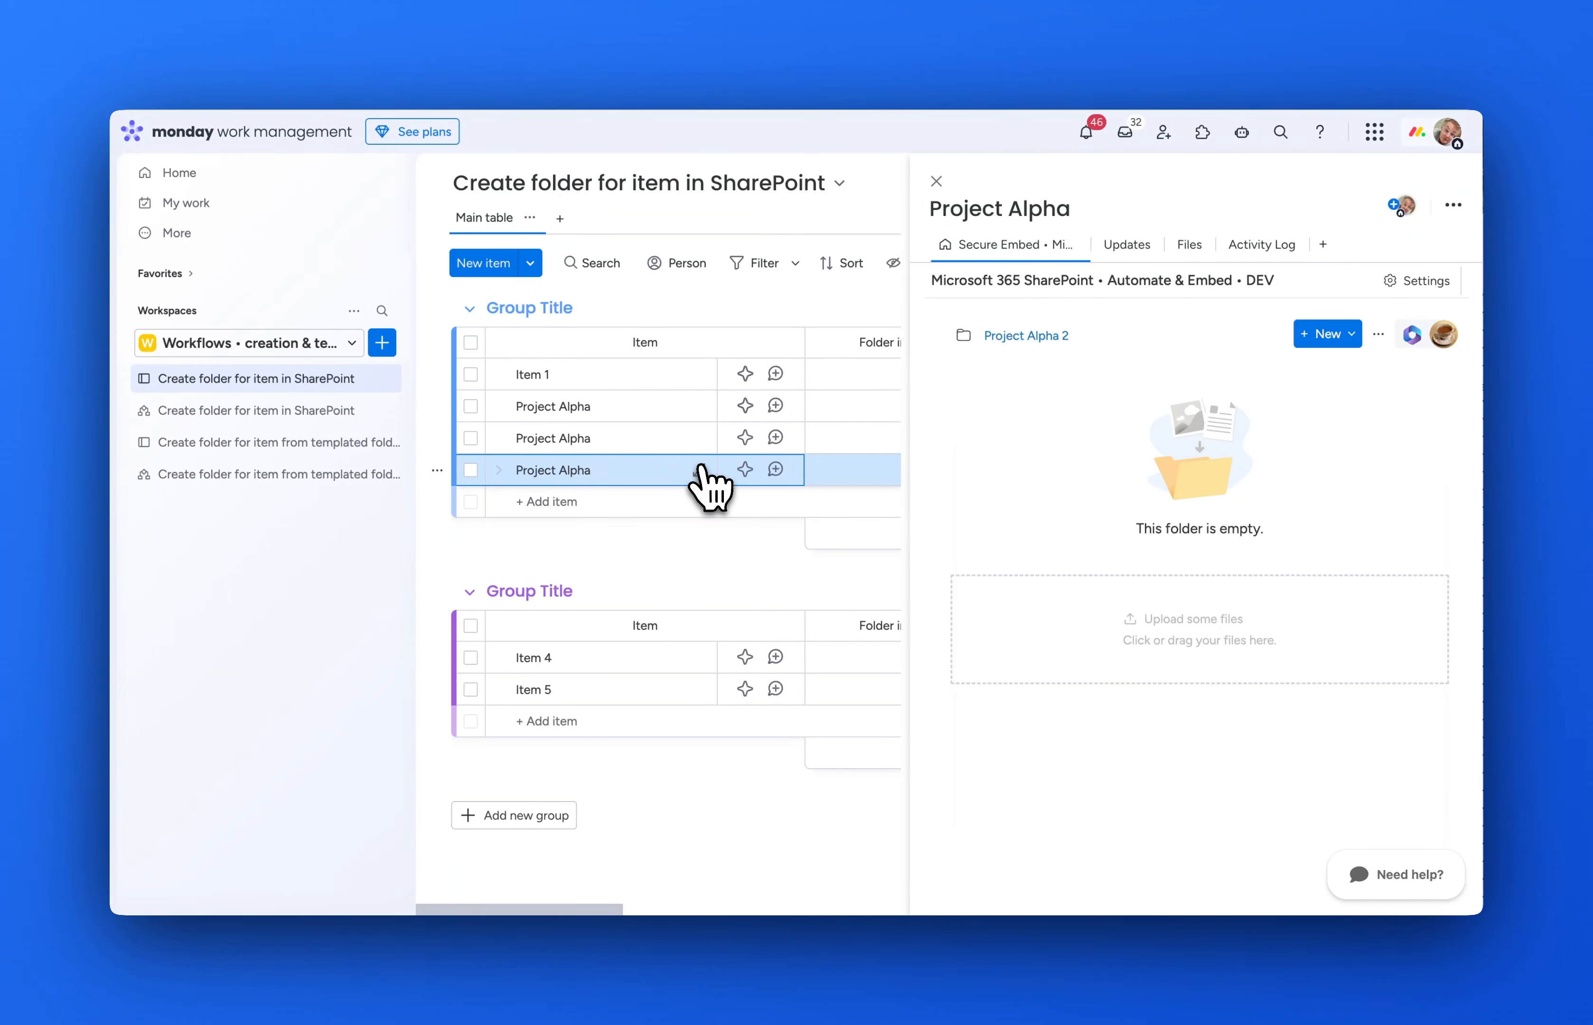
pyautogui.click(1378, 334)
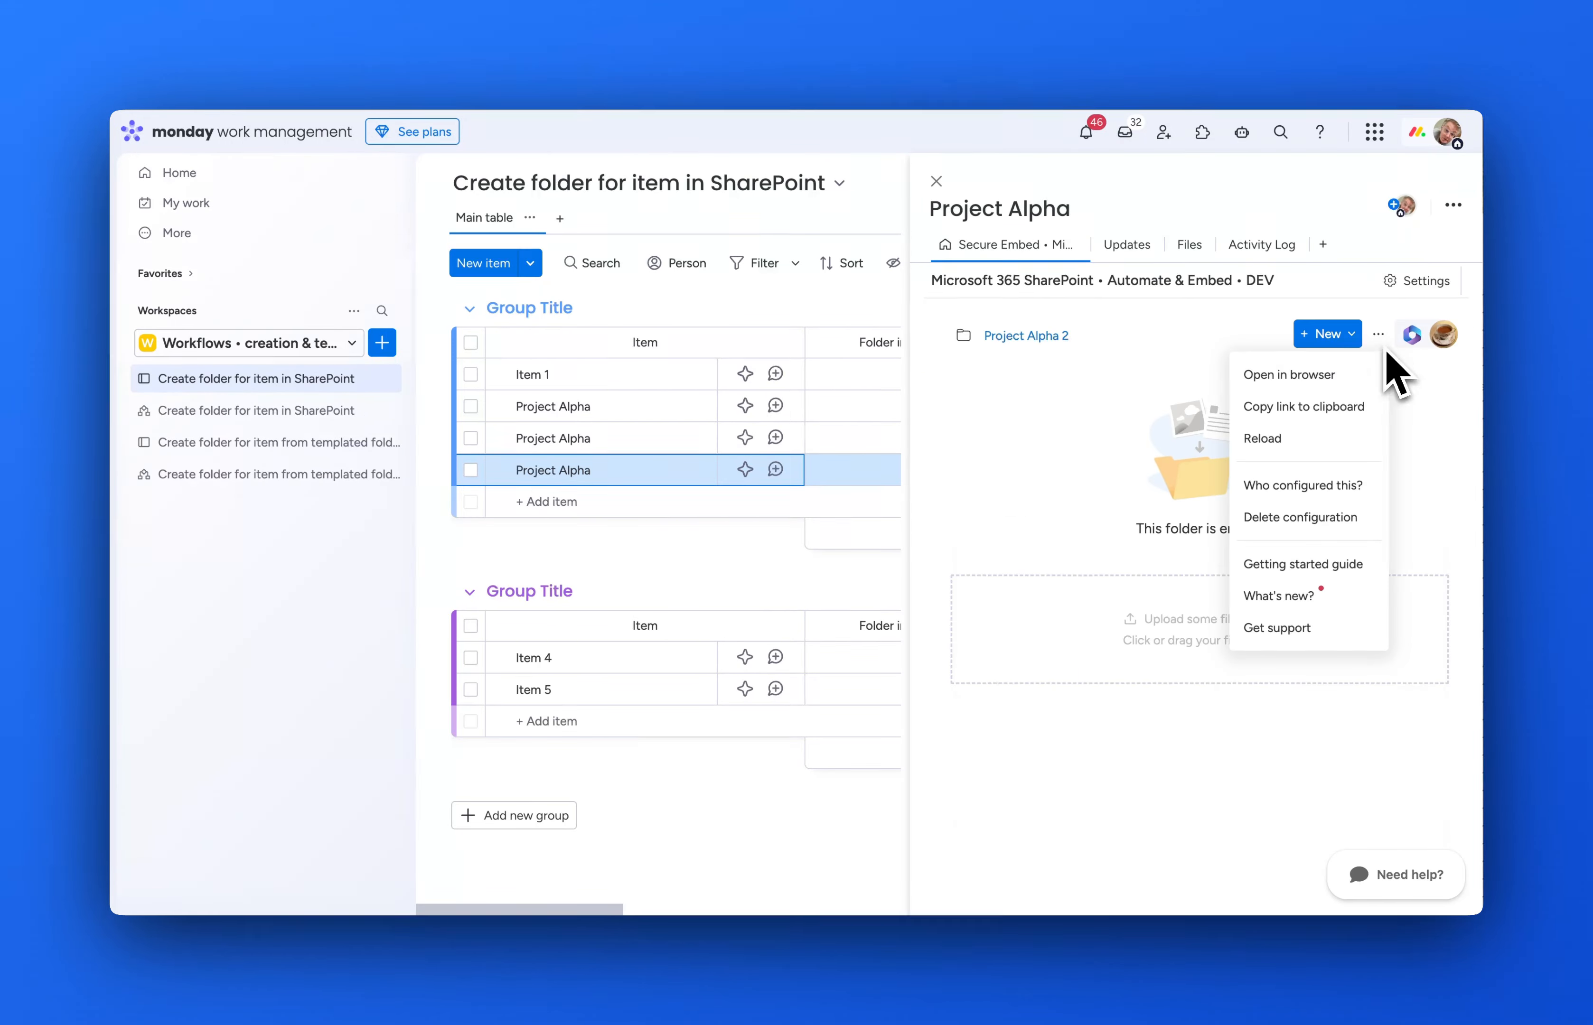
pyautogui.click(1349, 379)
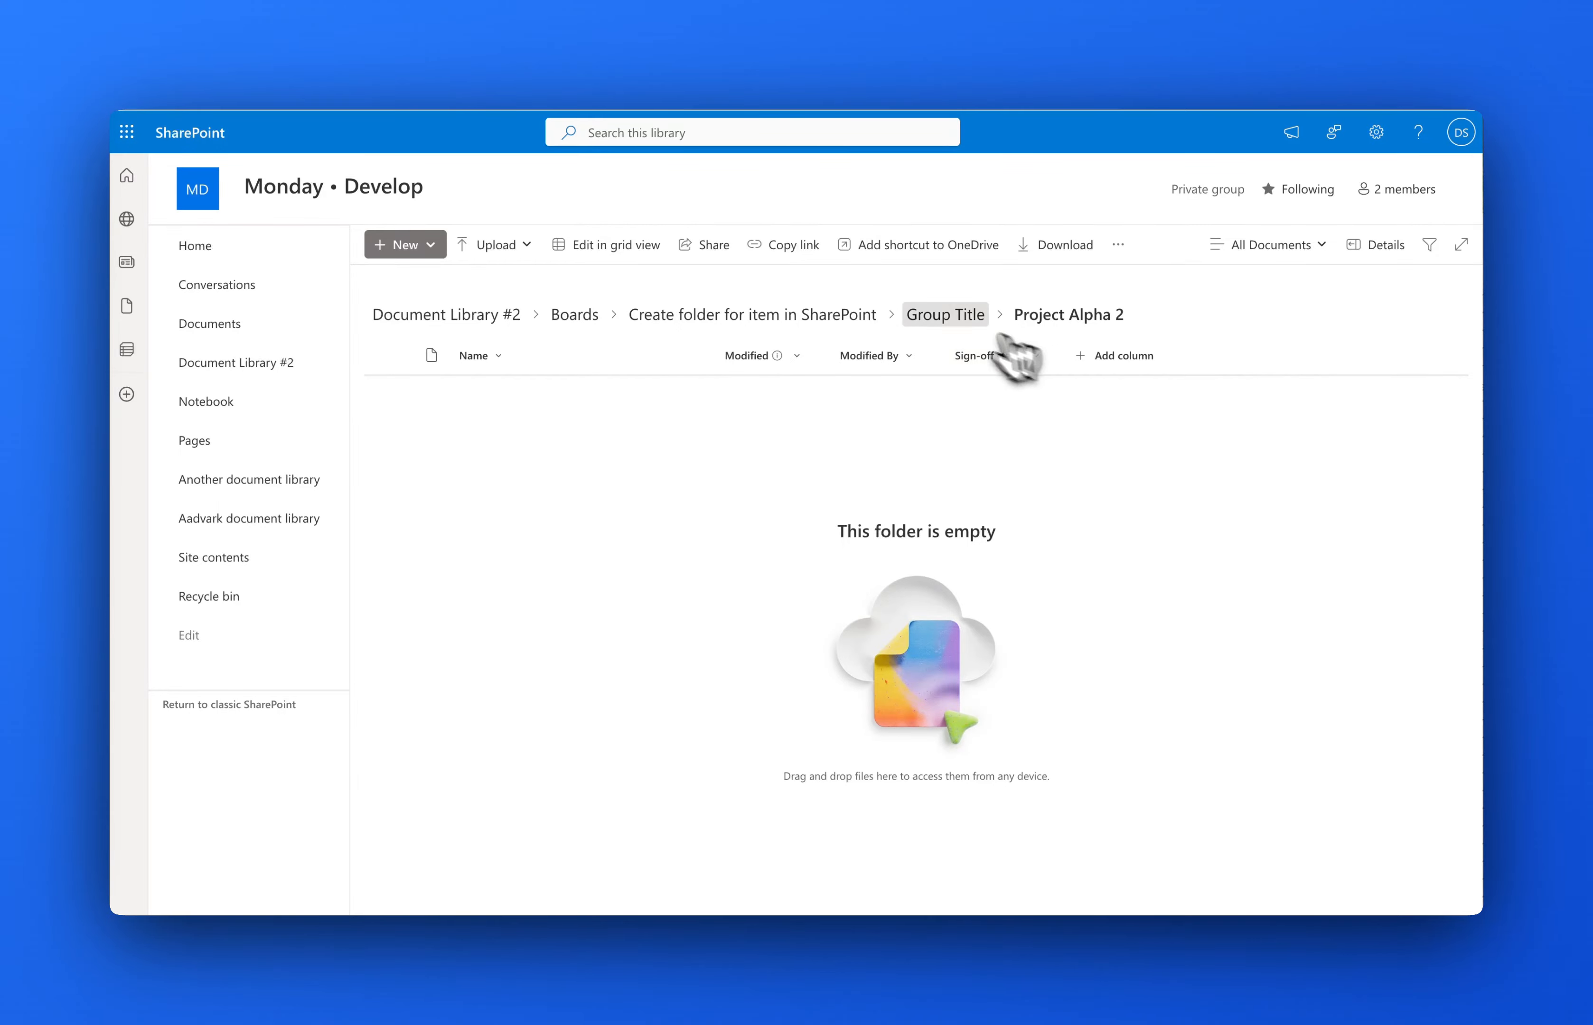
pyautogui.click(945, 315)
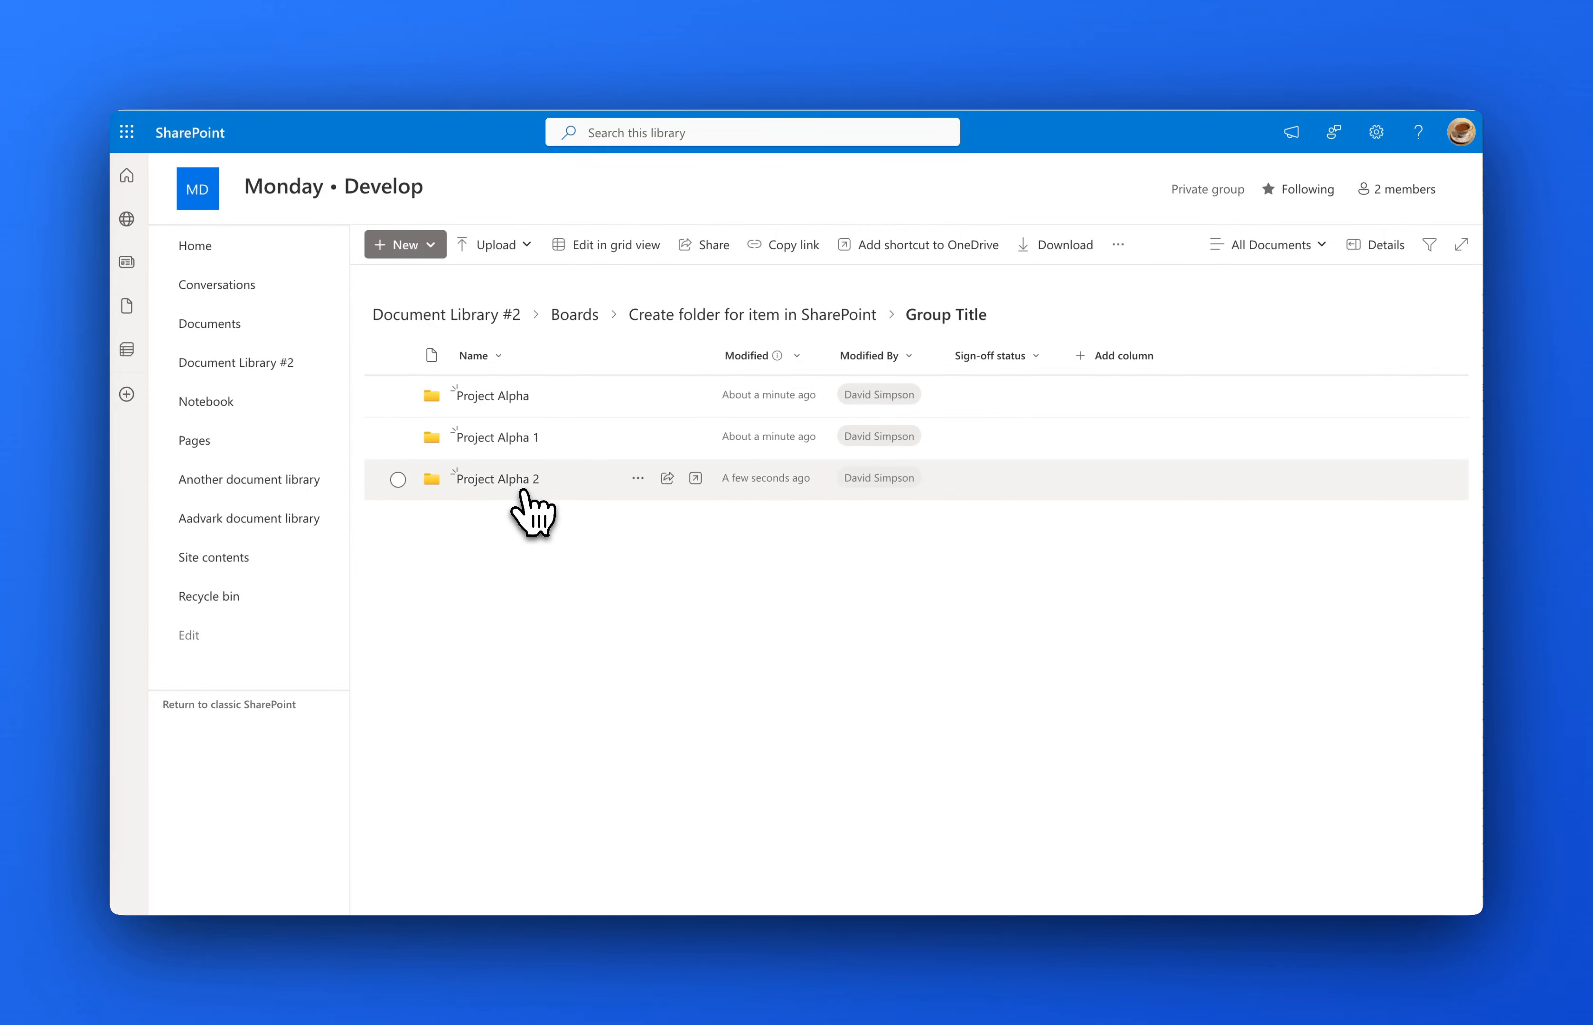
# Switch back to monday, set the SharePoint folder workflow's existing-folder behaviour to link the item to the existing folder, and publish the update.
pyautogui.click(519, 64)
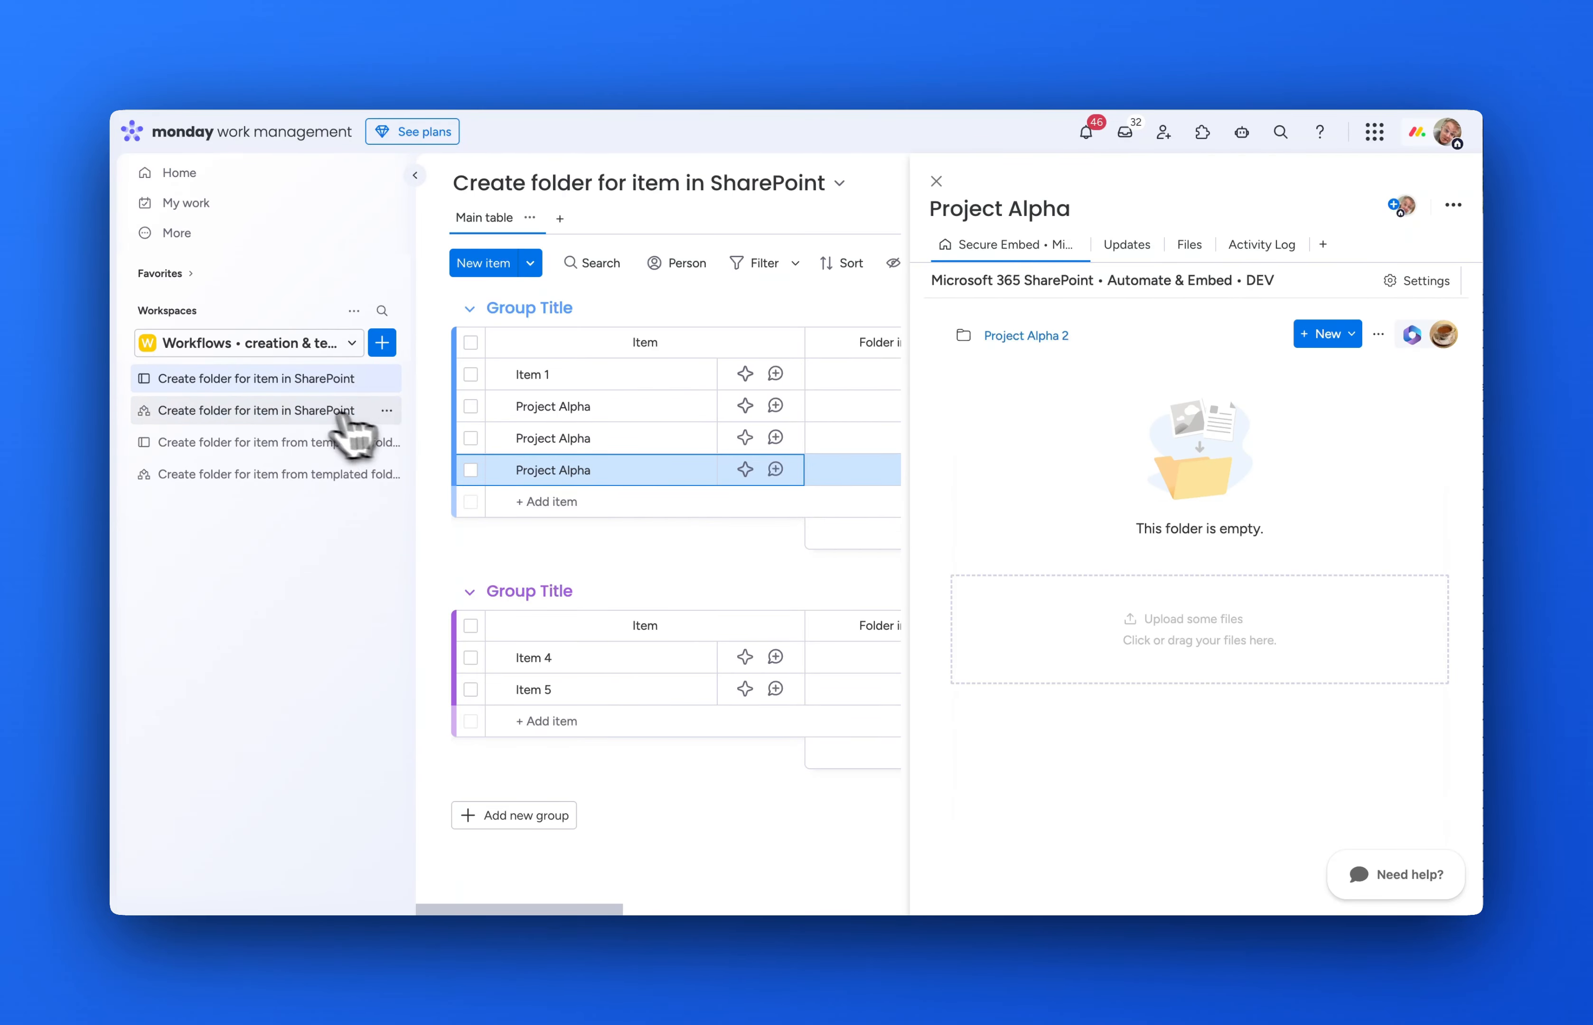
pyautogui.click(312, 410)
pyautogui.click(1365, 183)
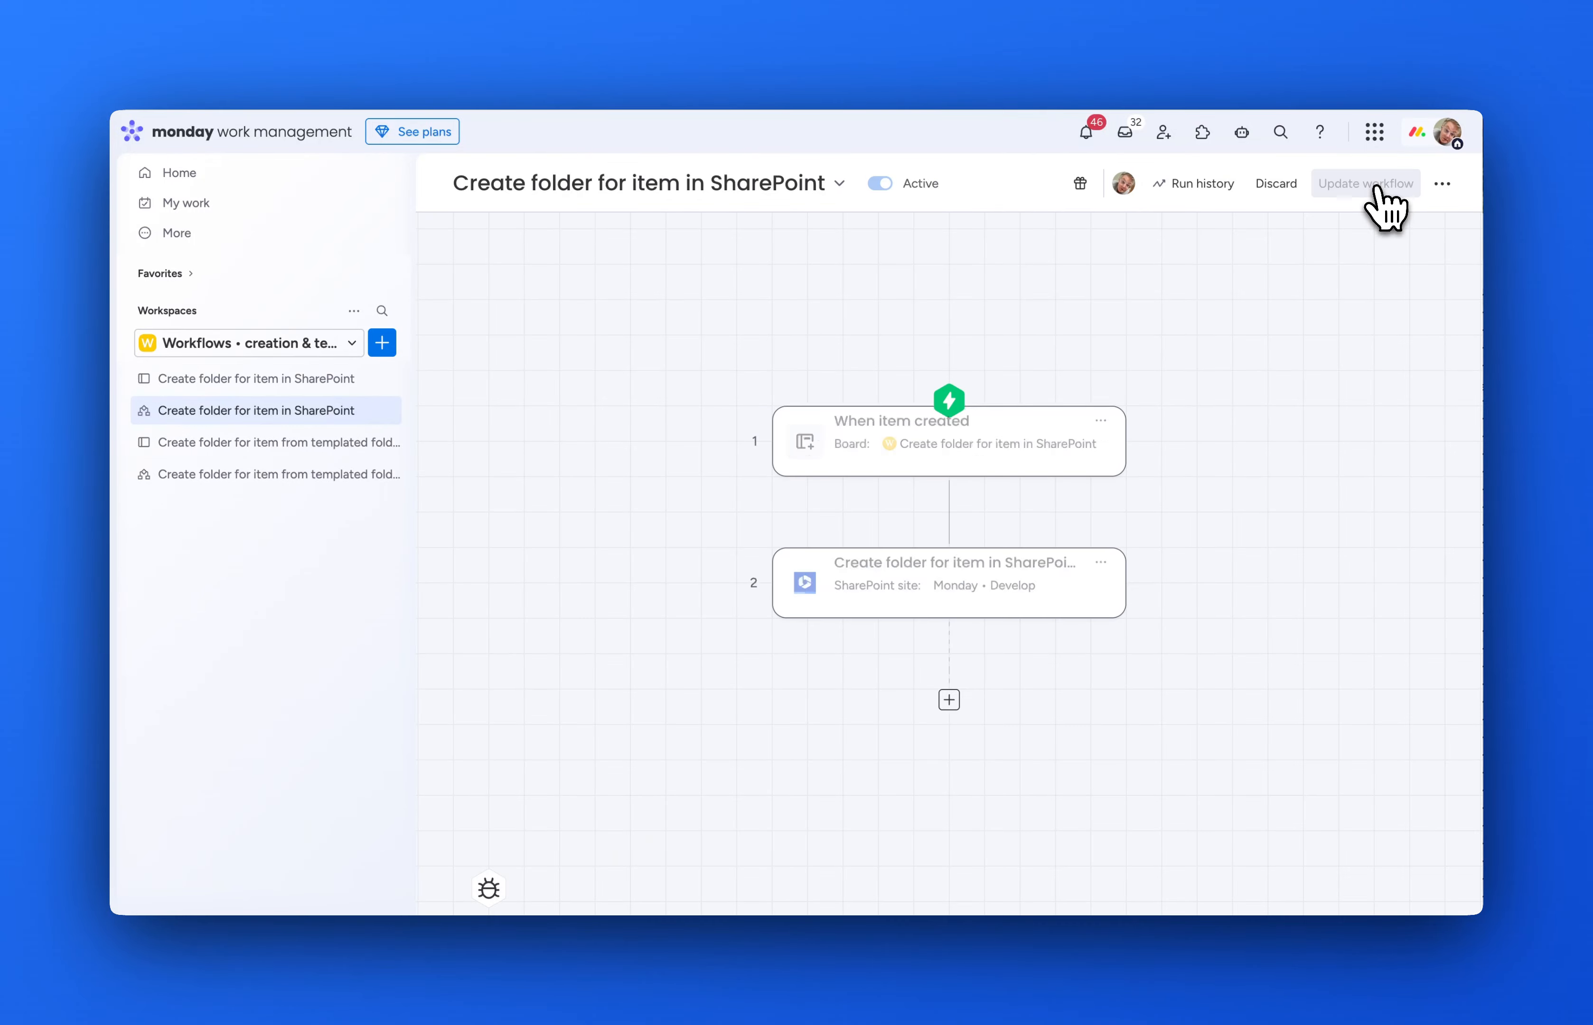
pyautogui.click(977, 600)
pyautogui.scroll(-6, 1173, 624)
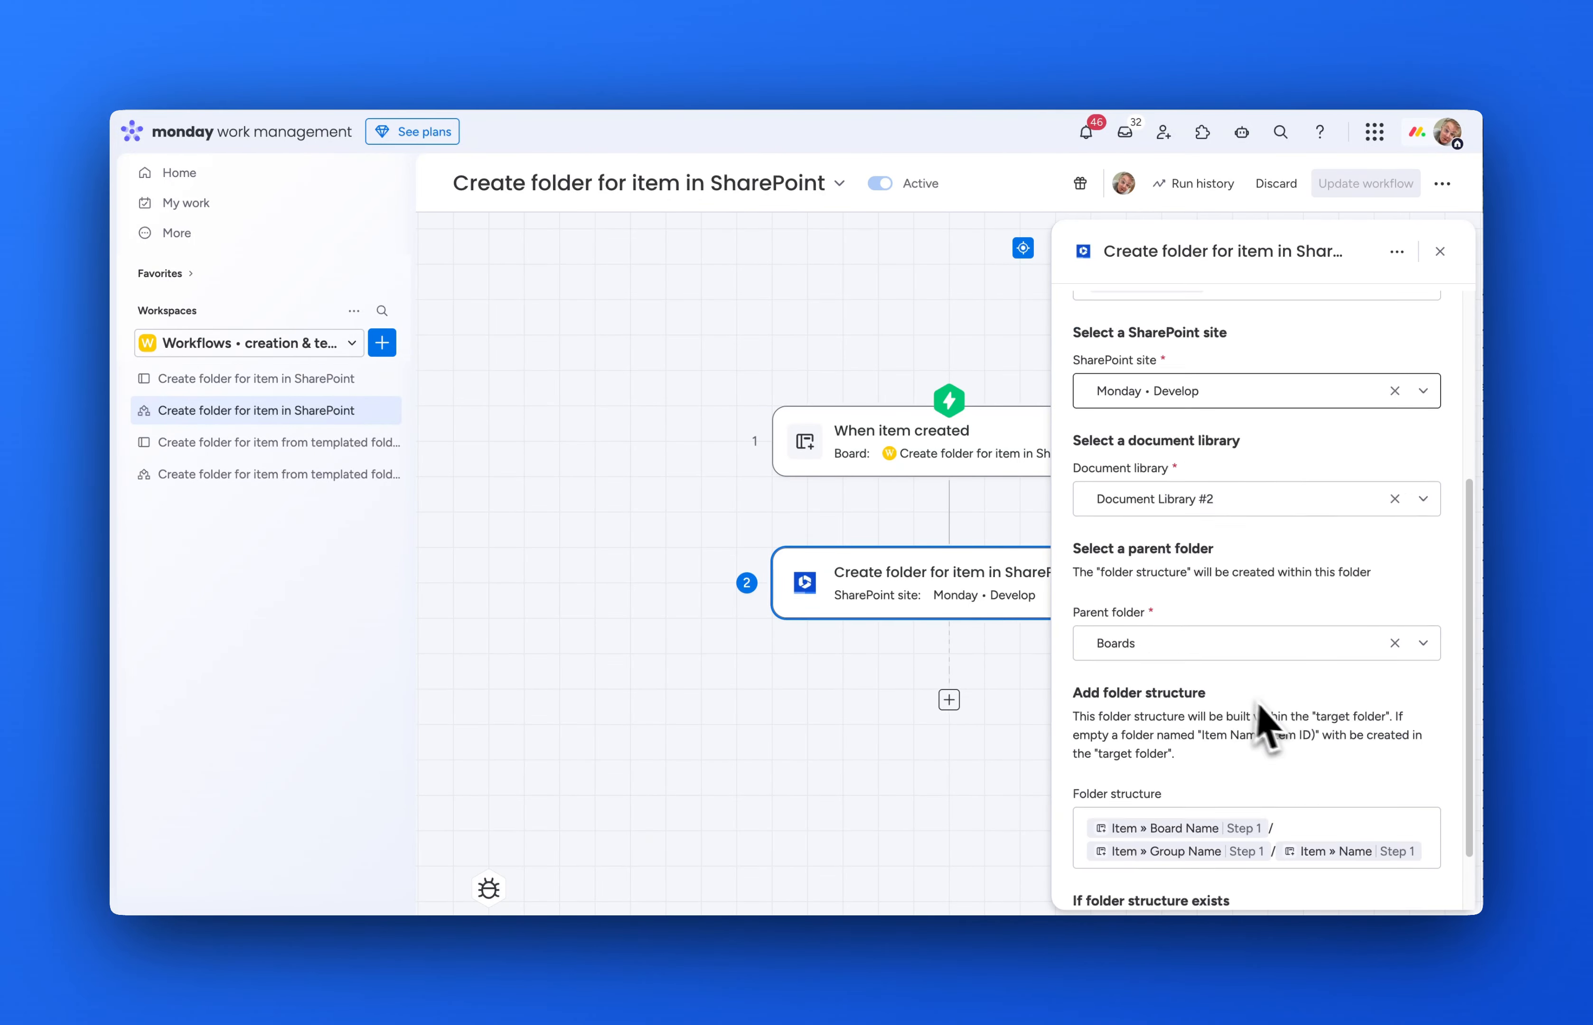
pyautogui.click(1273, 880)
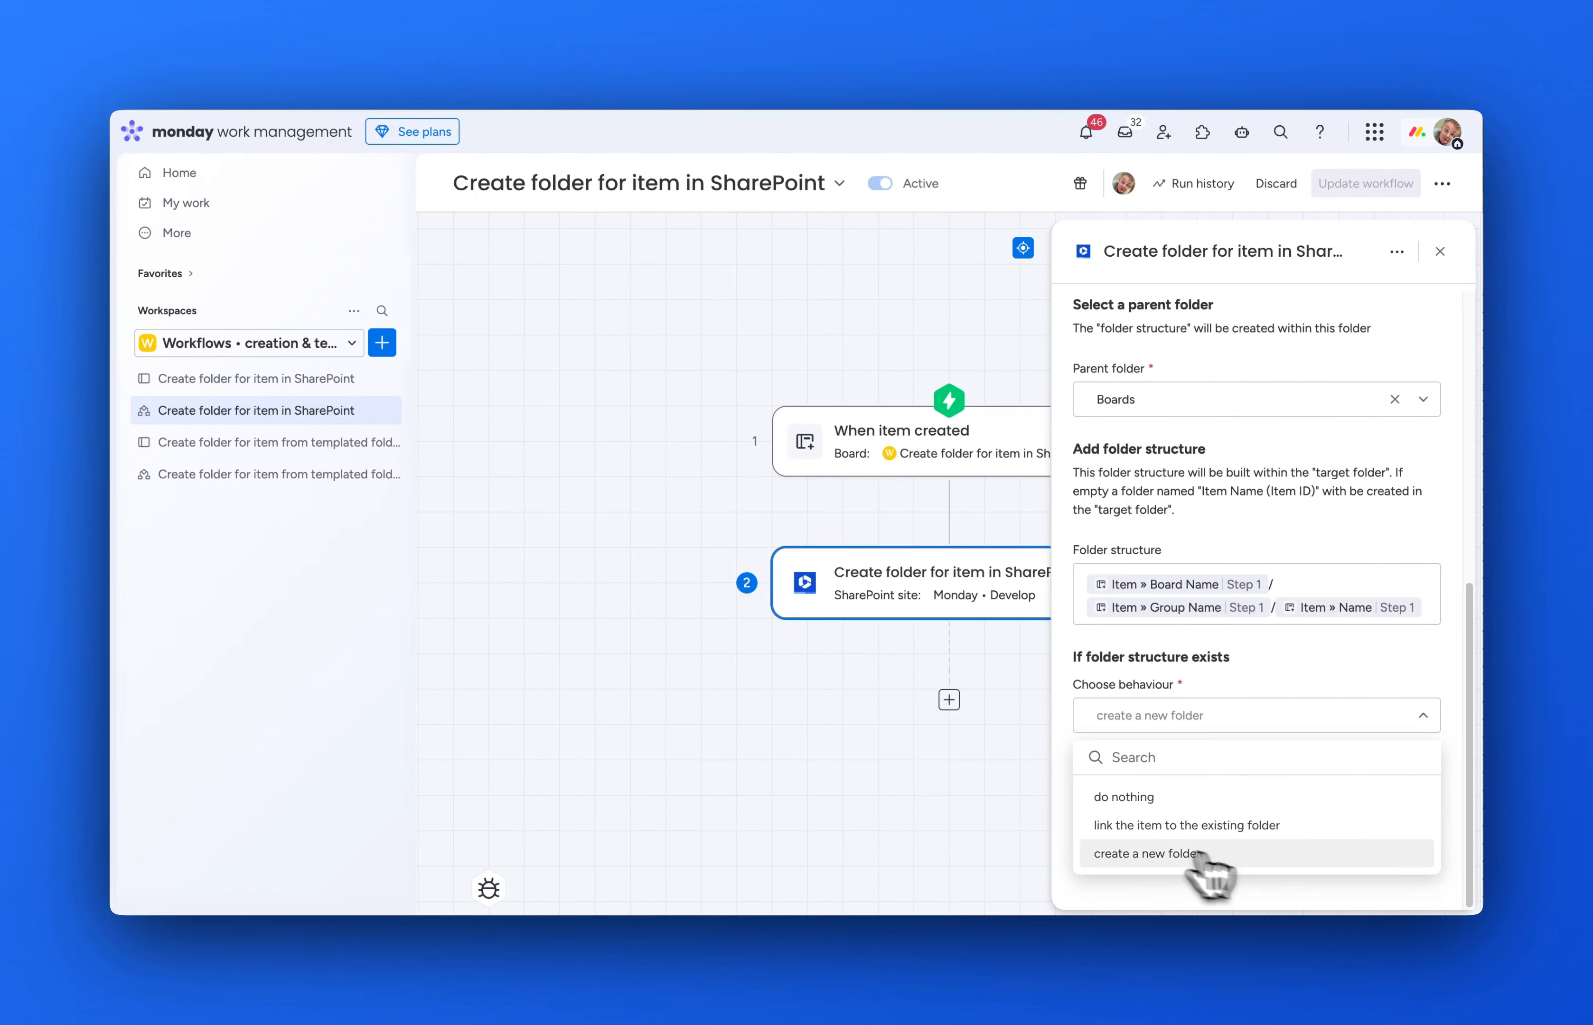
pyautogui.click(1132, 830)
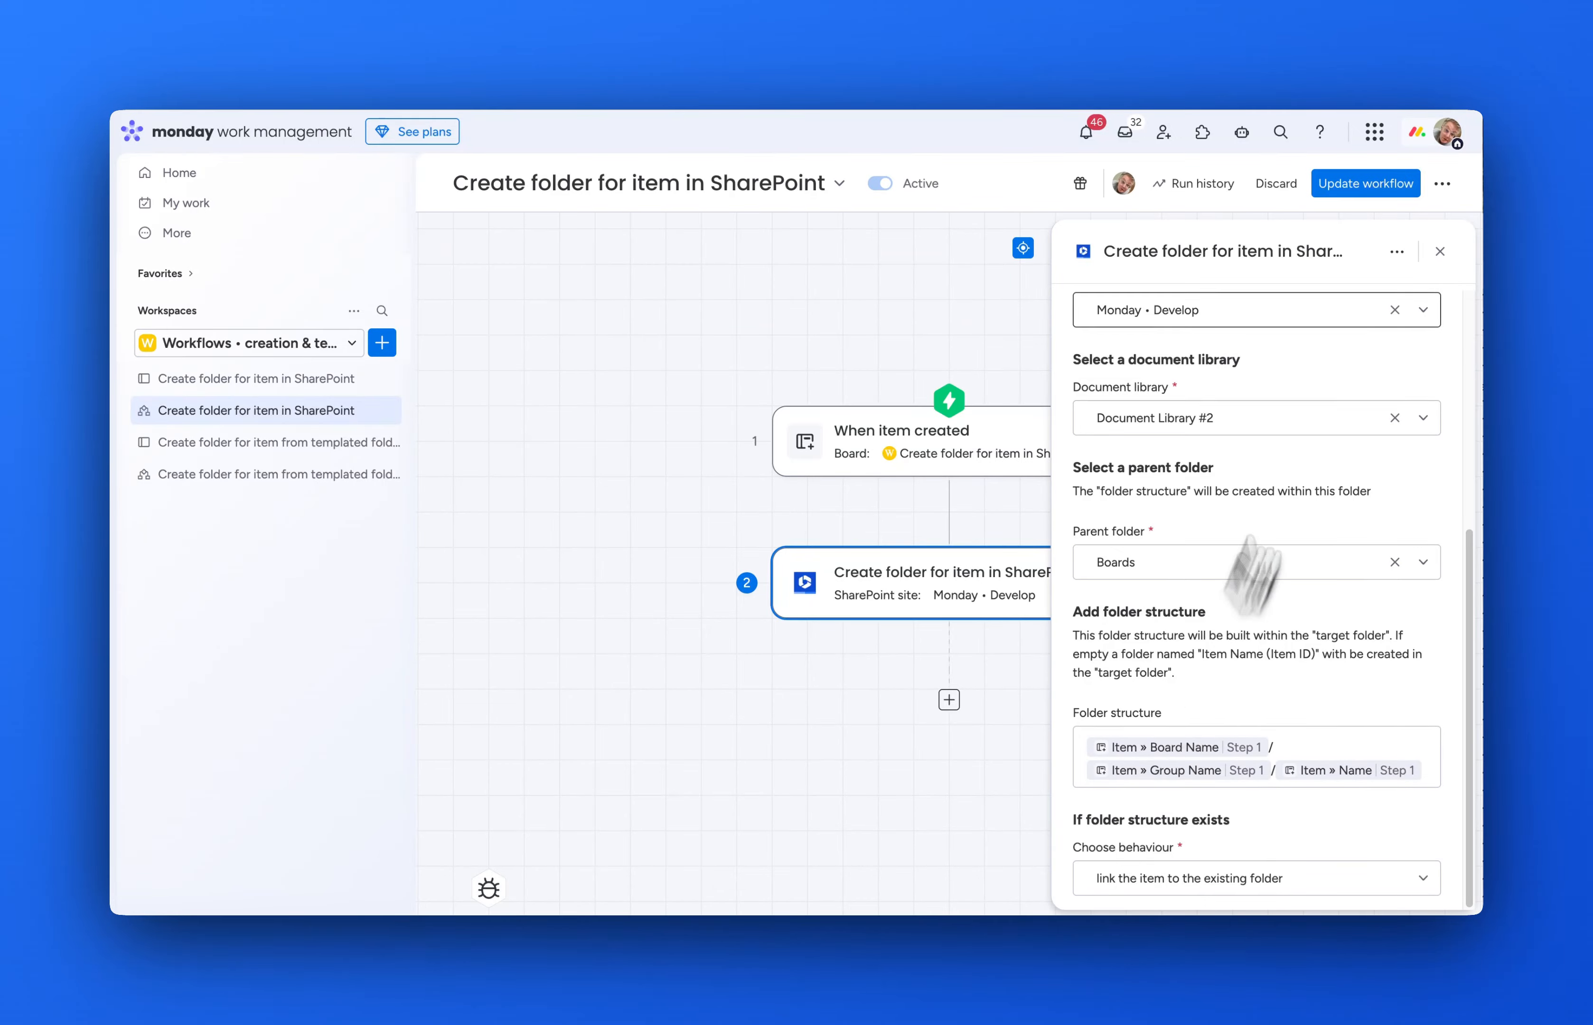
pyautogui.click(1367, 187)
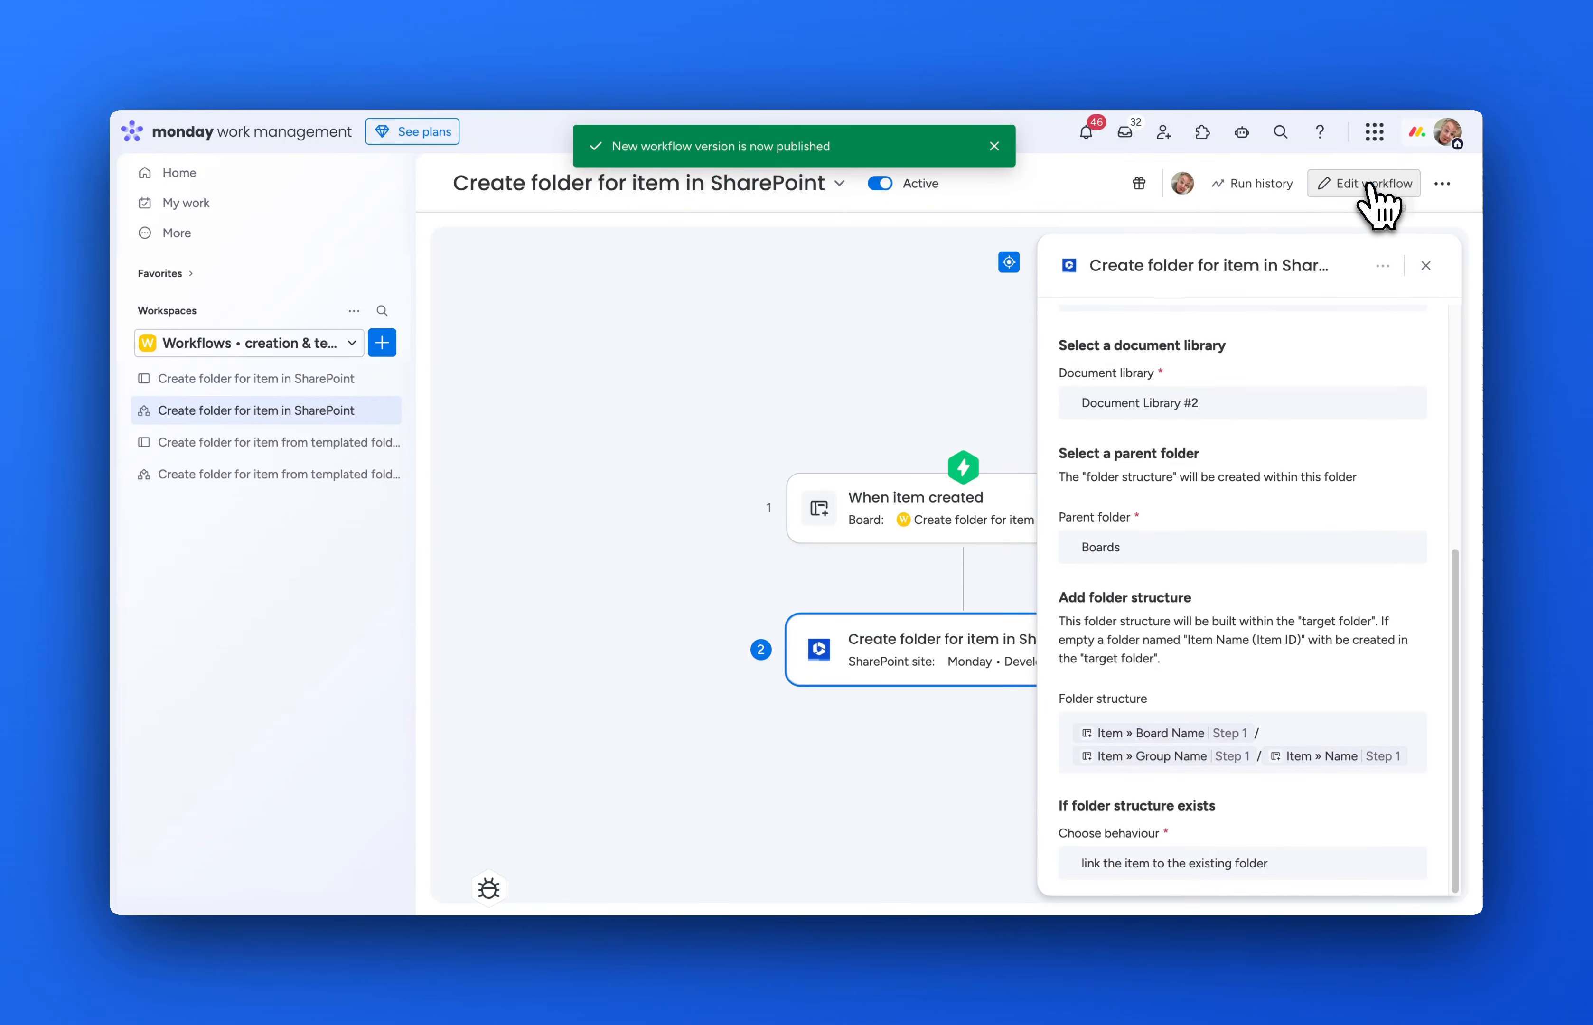
# Return to the Create folder for item in SharePoint board and add a fourth item named Project Alpha to the first group.
pyautogui.click(309, 380)
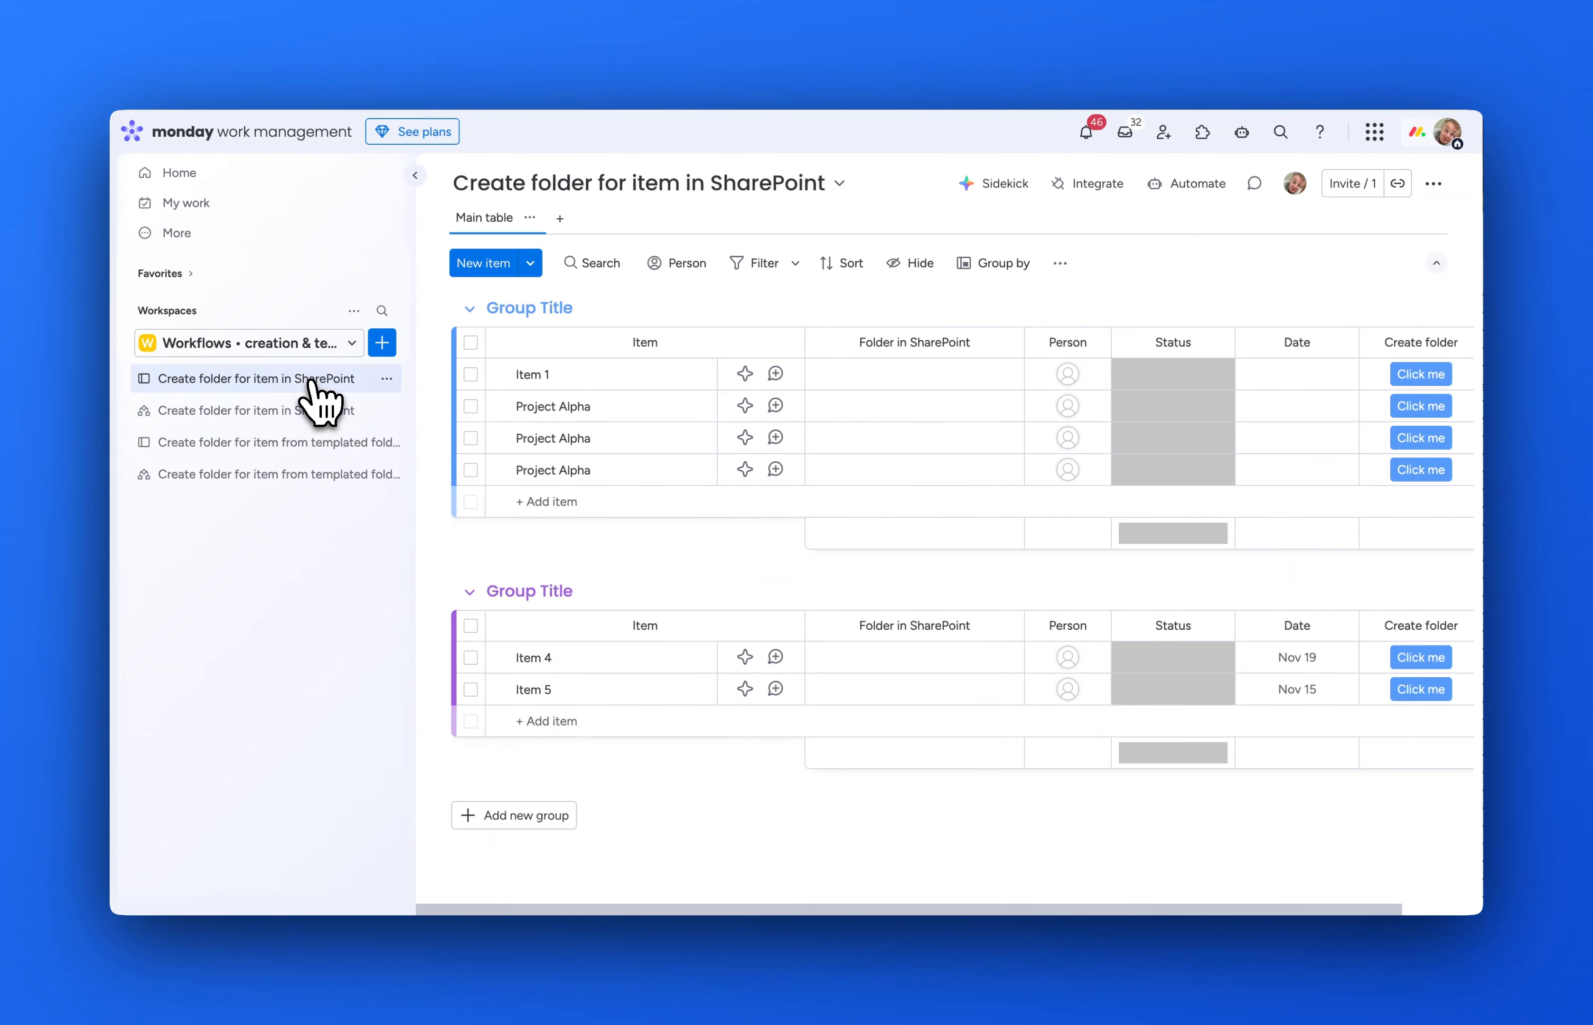
pyautogui.click(546, 499)
pyautogui.write('Project Alpha')
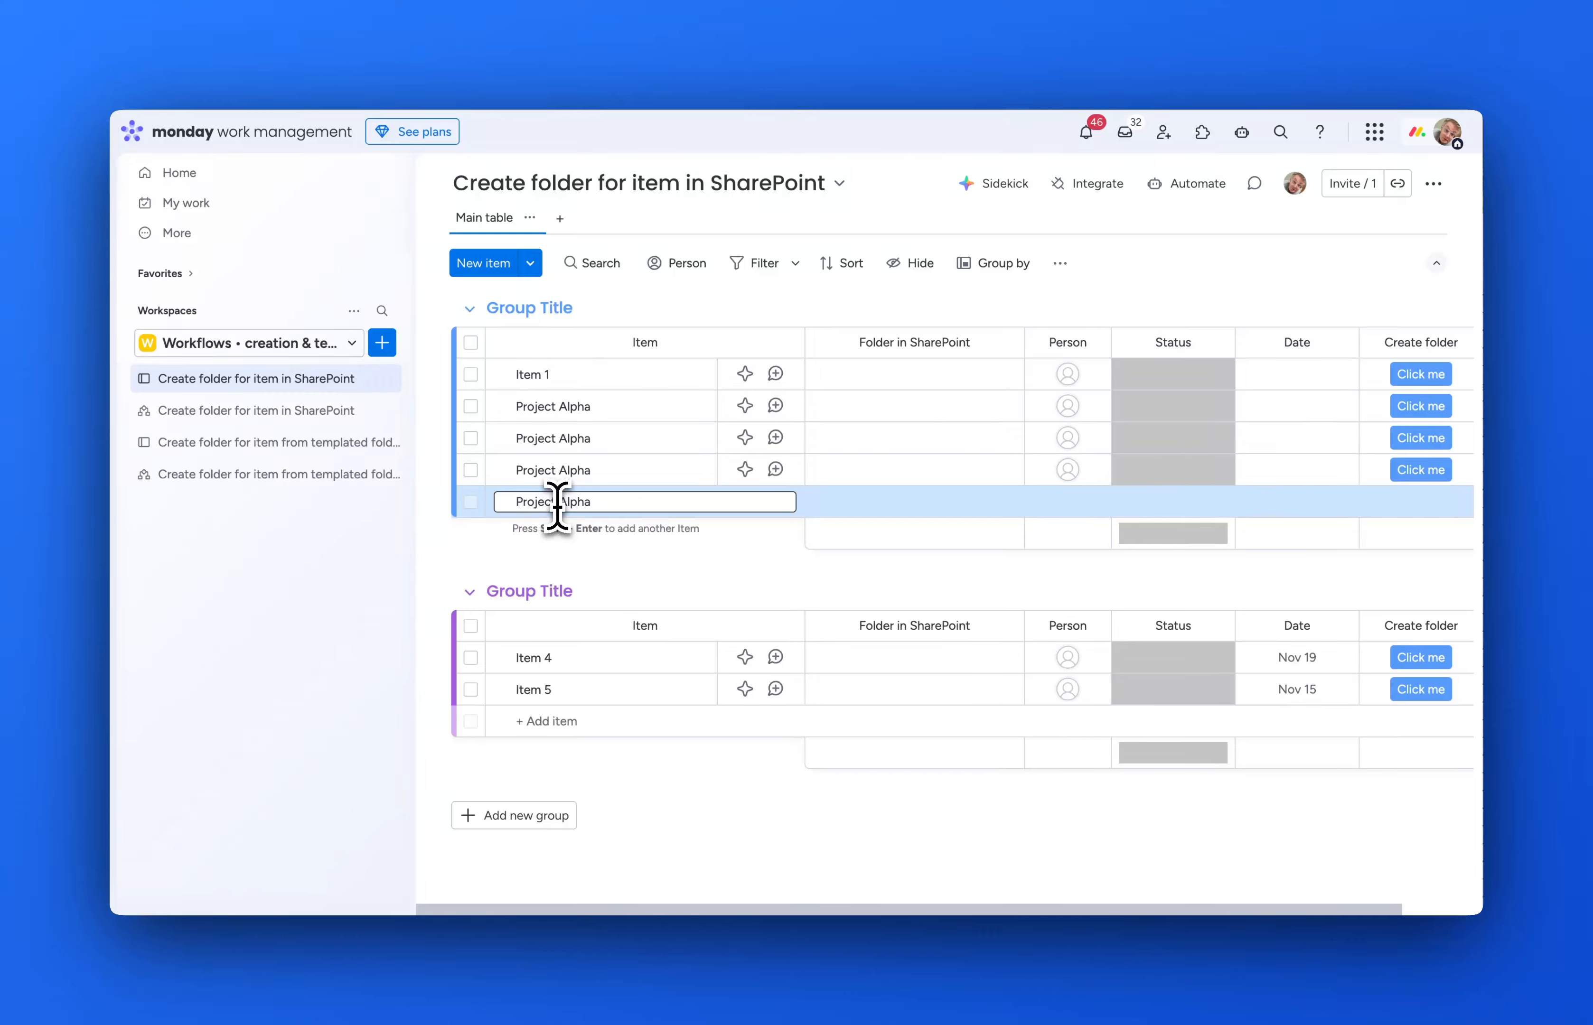
pyautogui.press('Return')
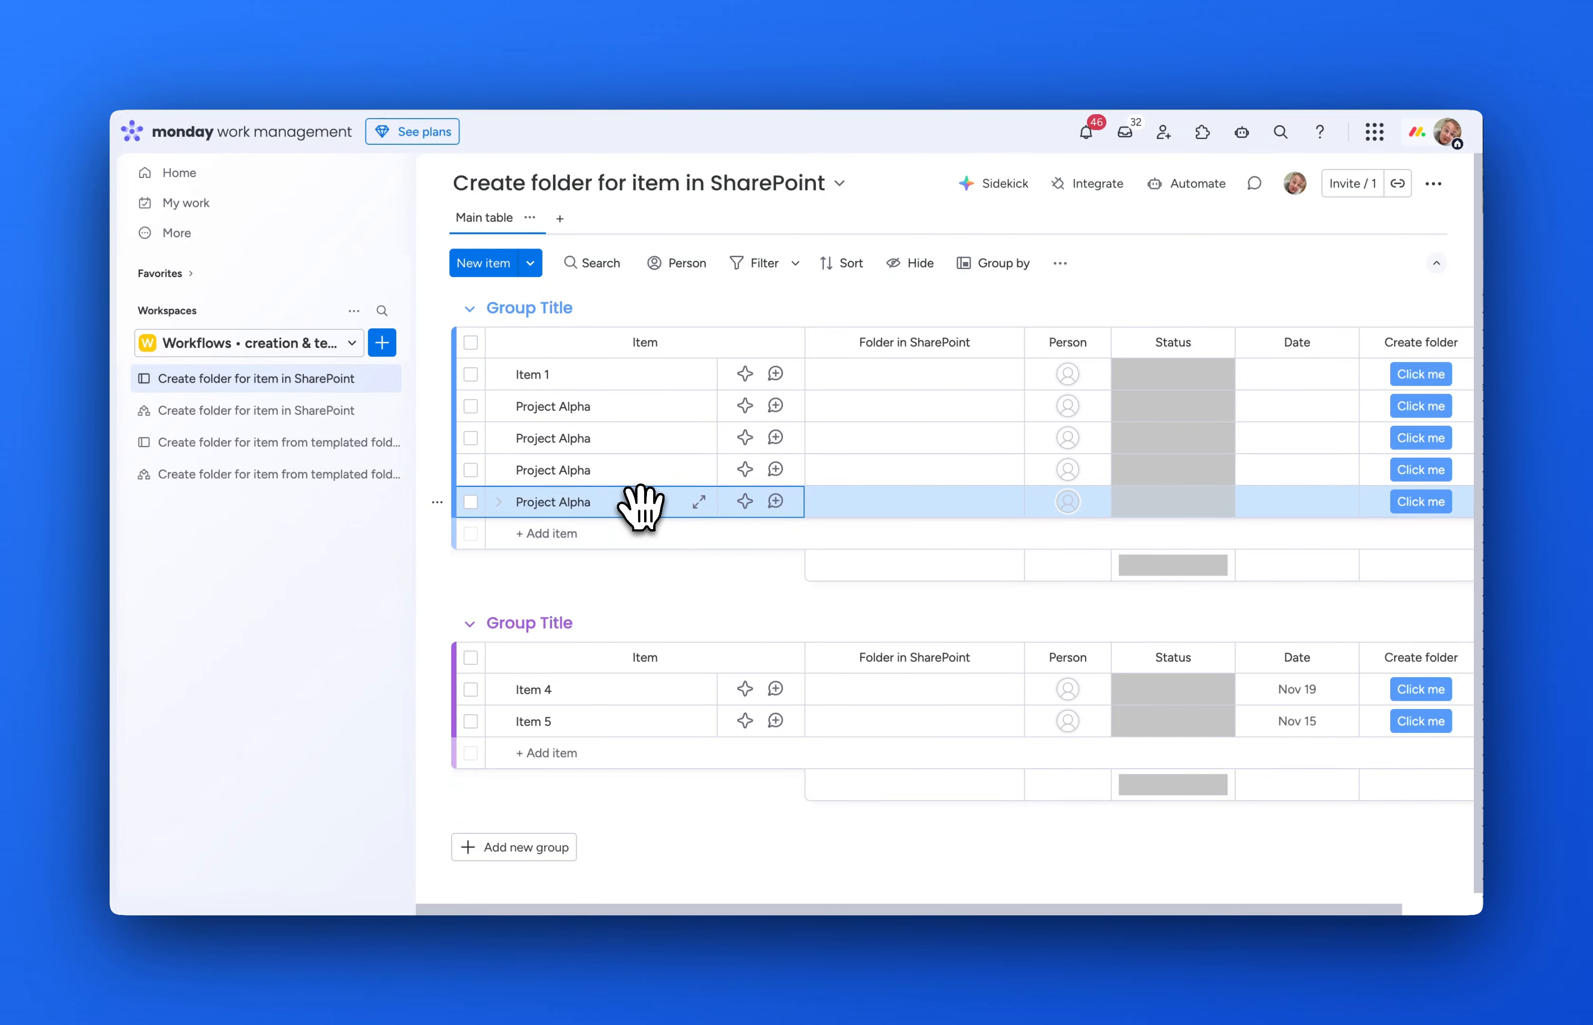
# Open the first Project Alpha item's page and upload chroma orange perplex thing.jpg to its SharePoint folder.
pyautogui.click(635, 402)
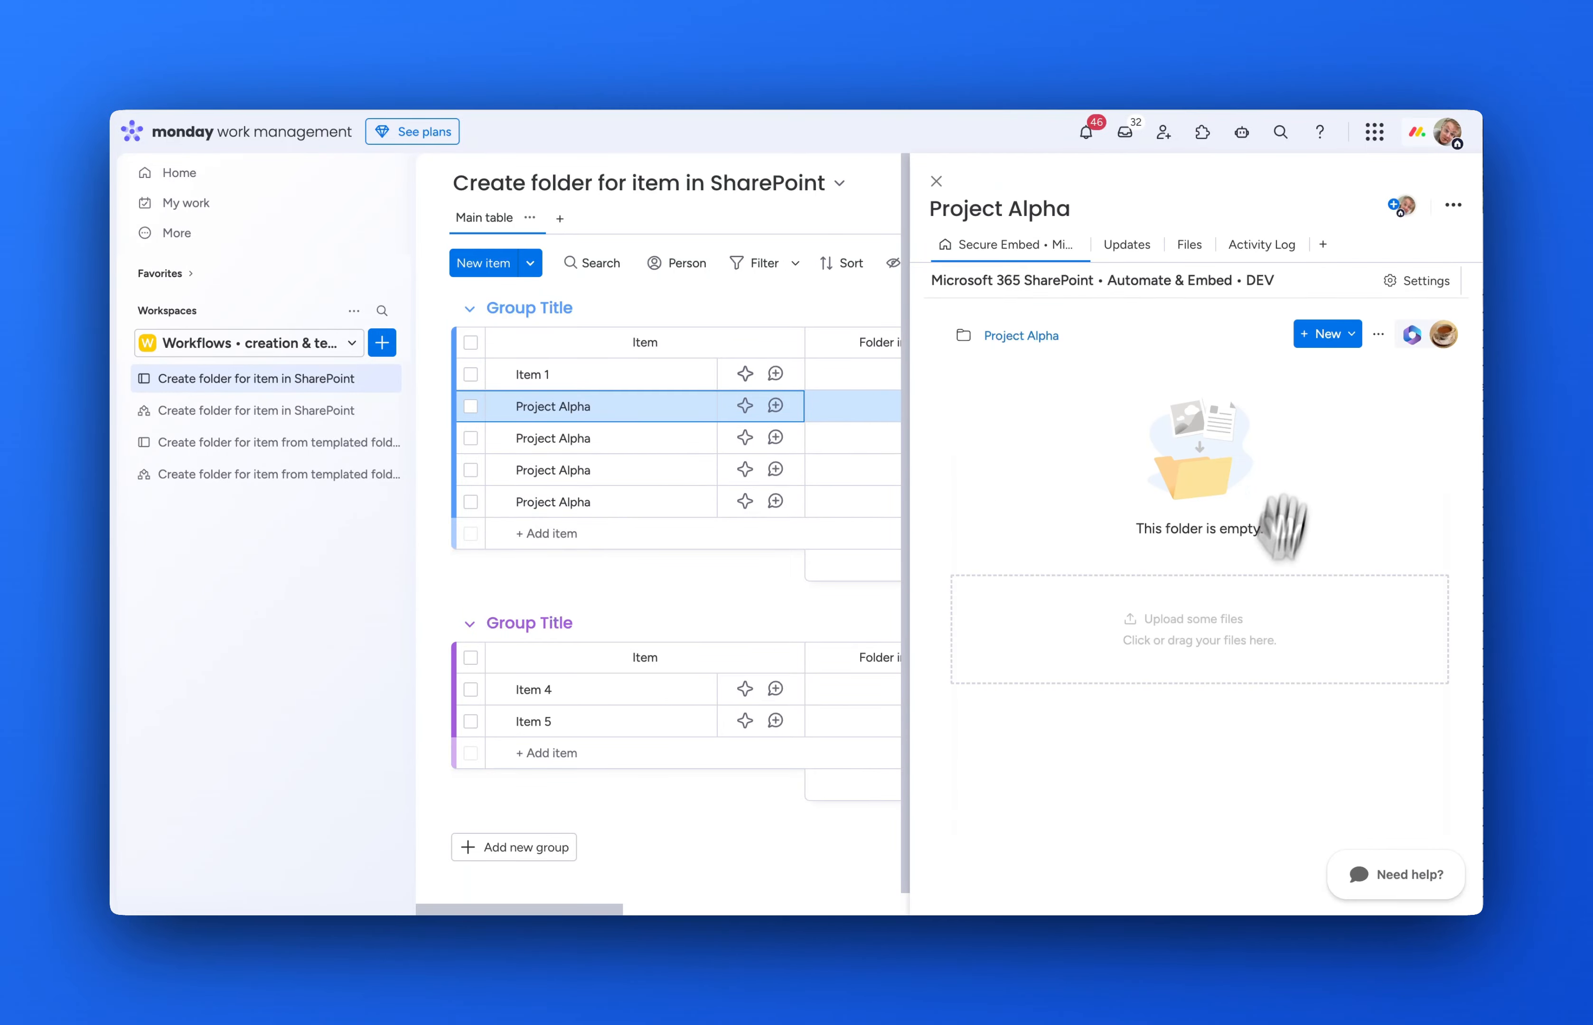
pyautogui.click(1217, 639)
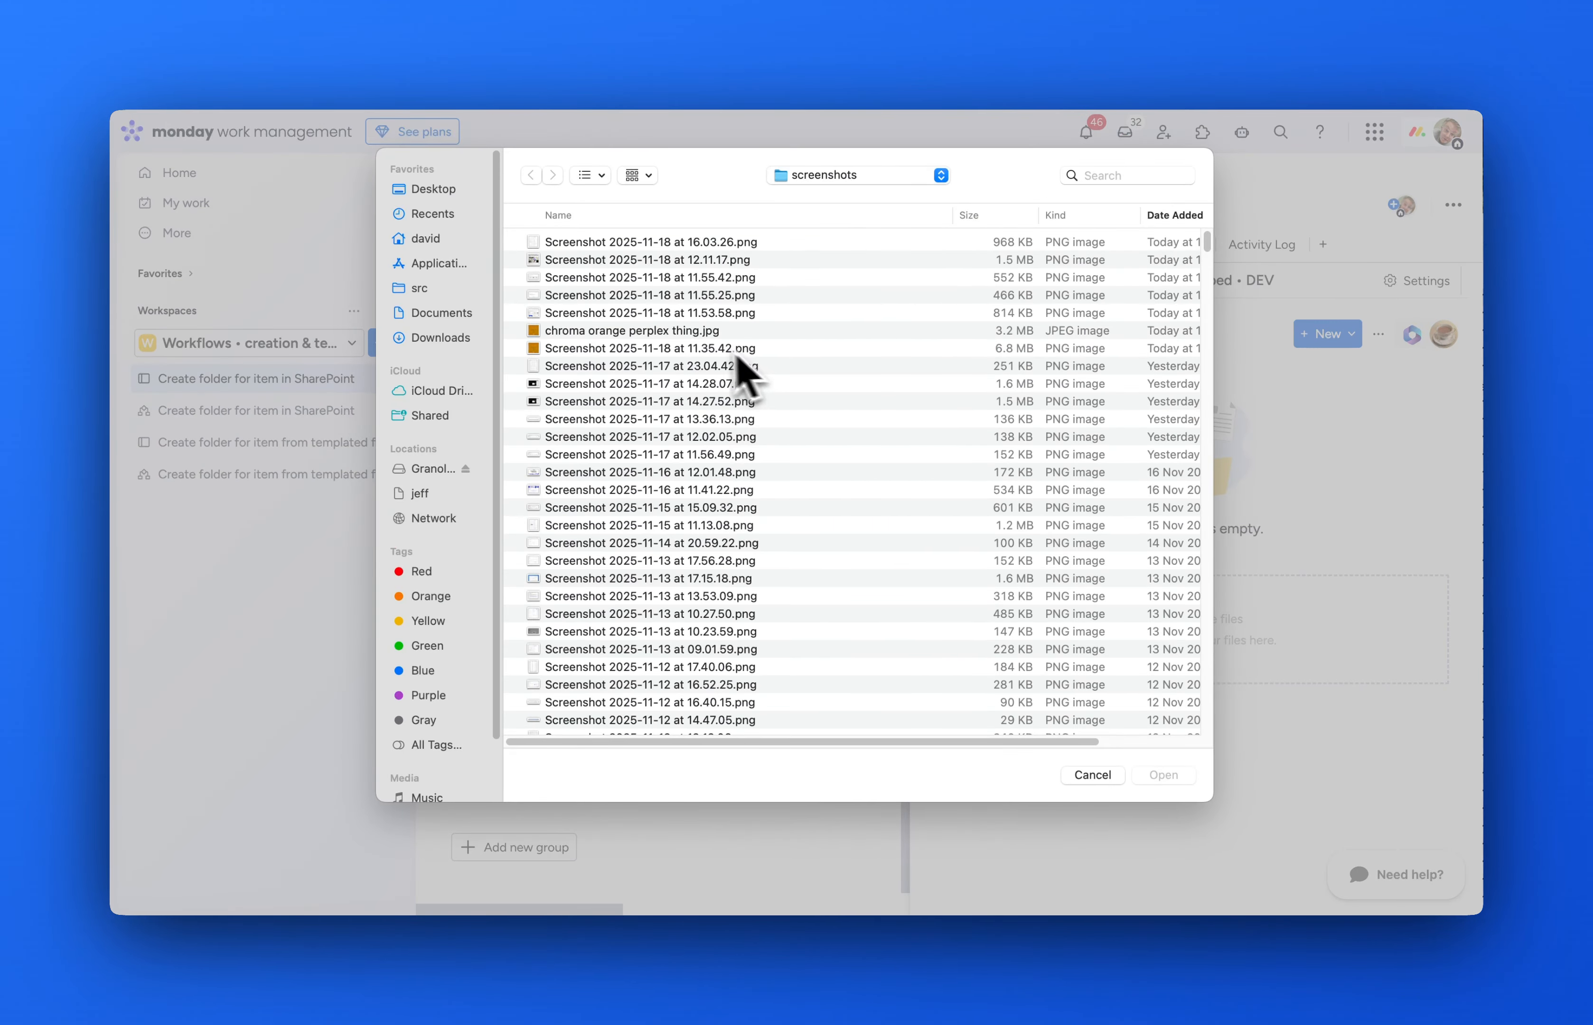
pyautogui.click(705, 331)
pyautogui.doubleClick(704, 332)
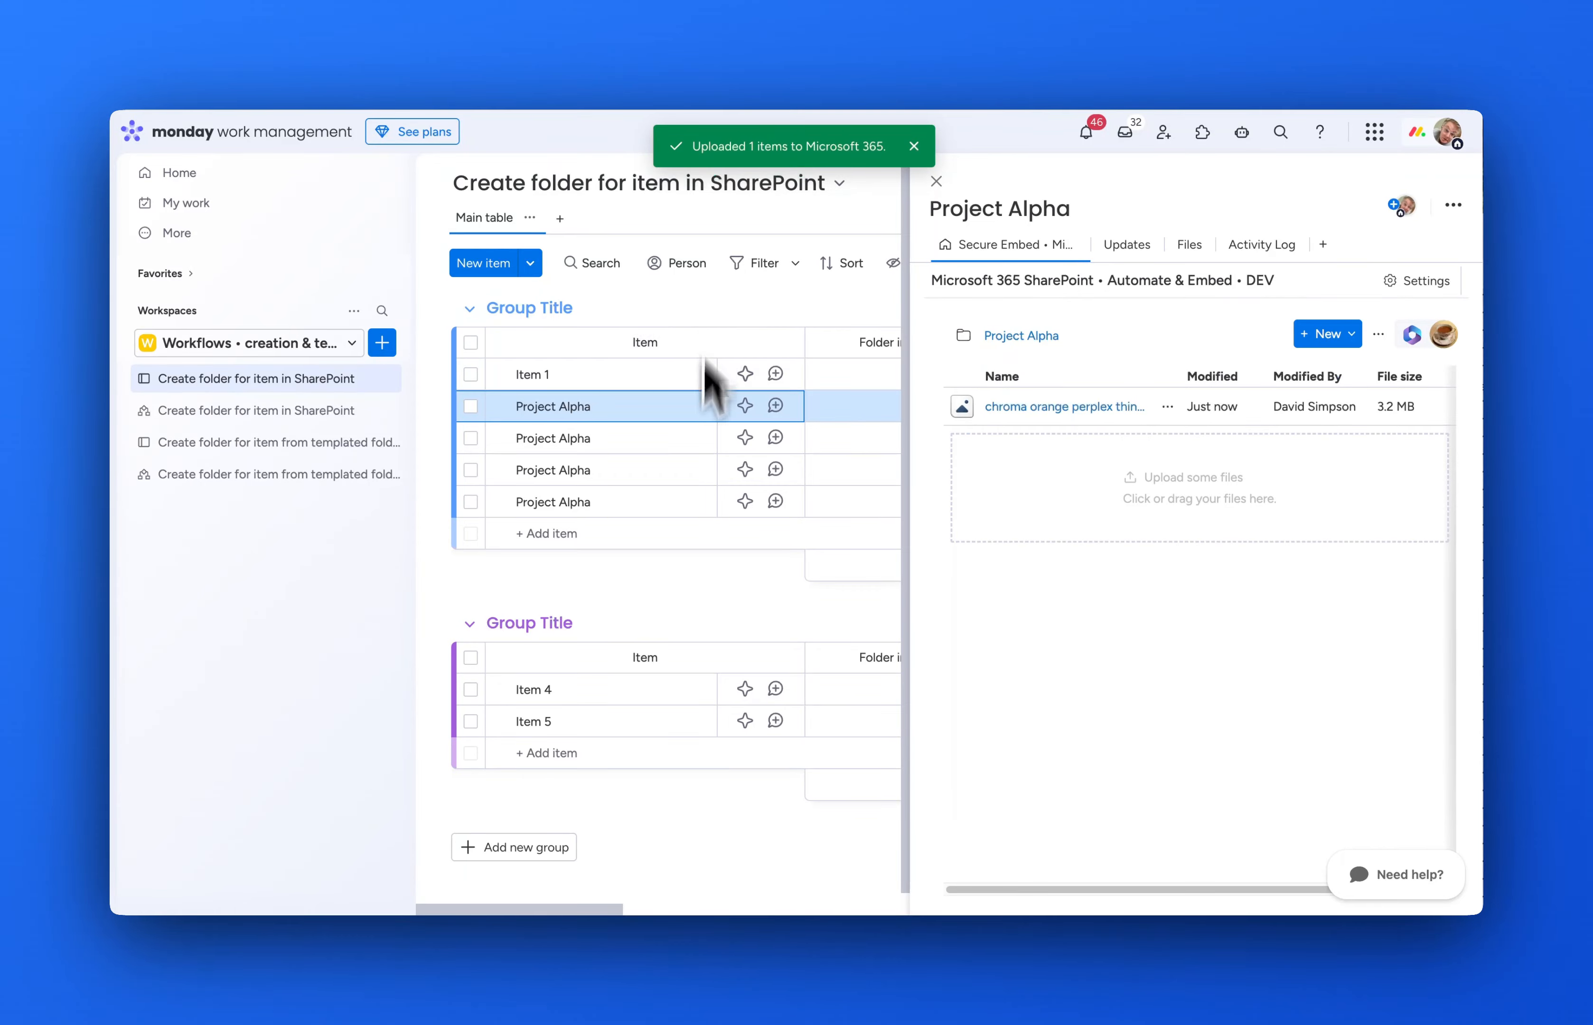
# Open the fourth Project Alpha item, view its linked folder in SharePoint and go up to the Group Title folder.
pyautogui.click(661, 501)
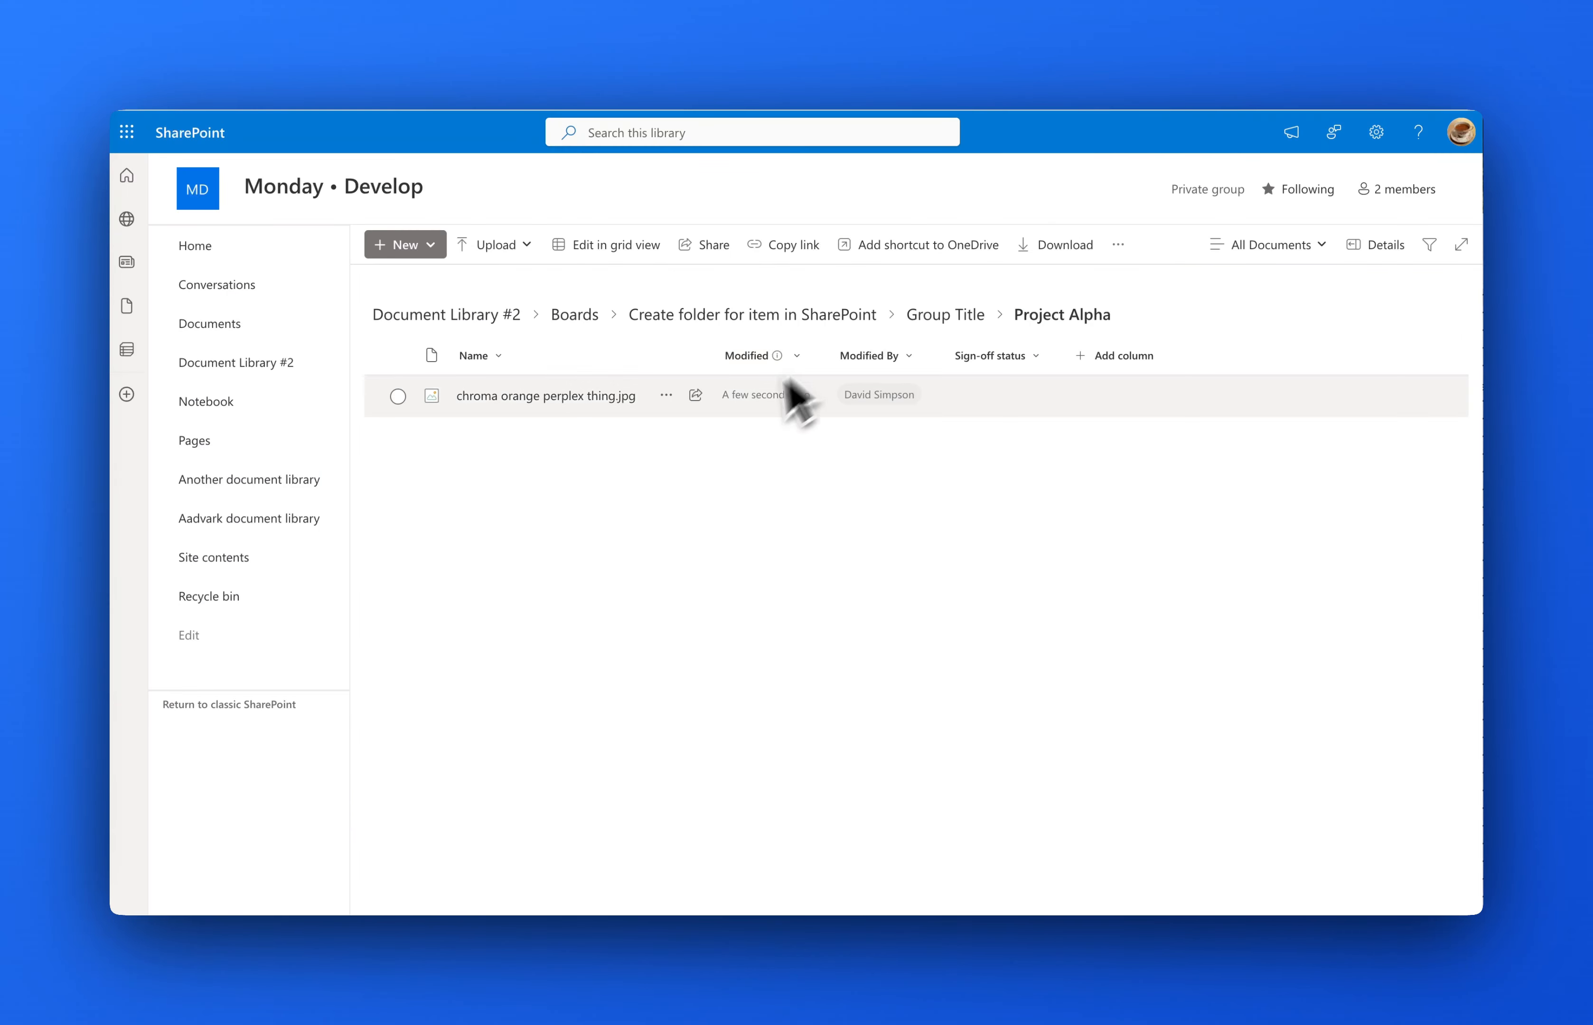
pyautogui.click(948, 316)
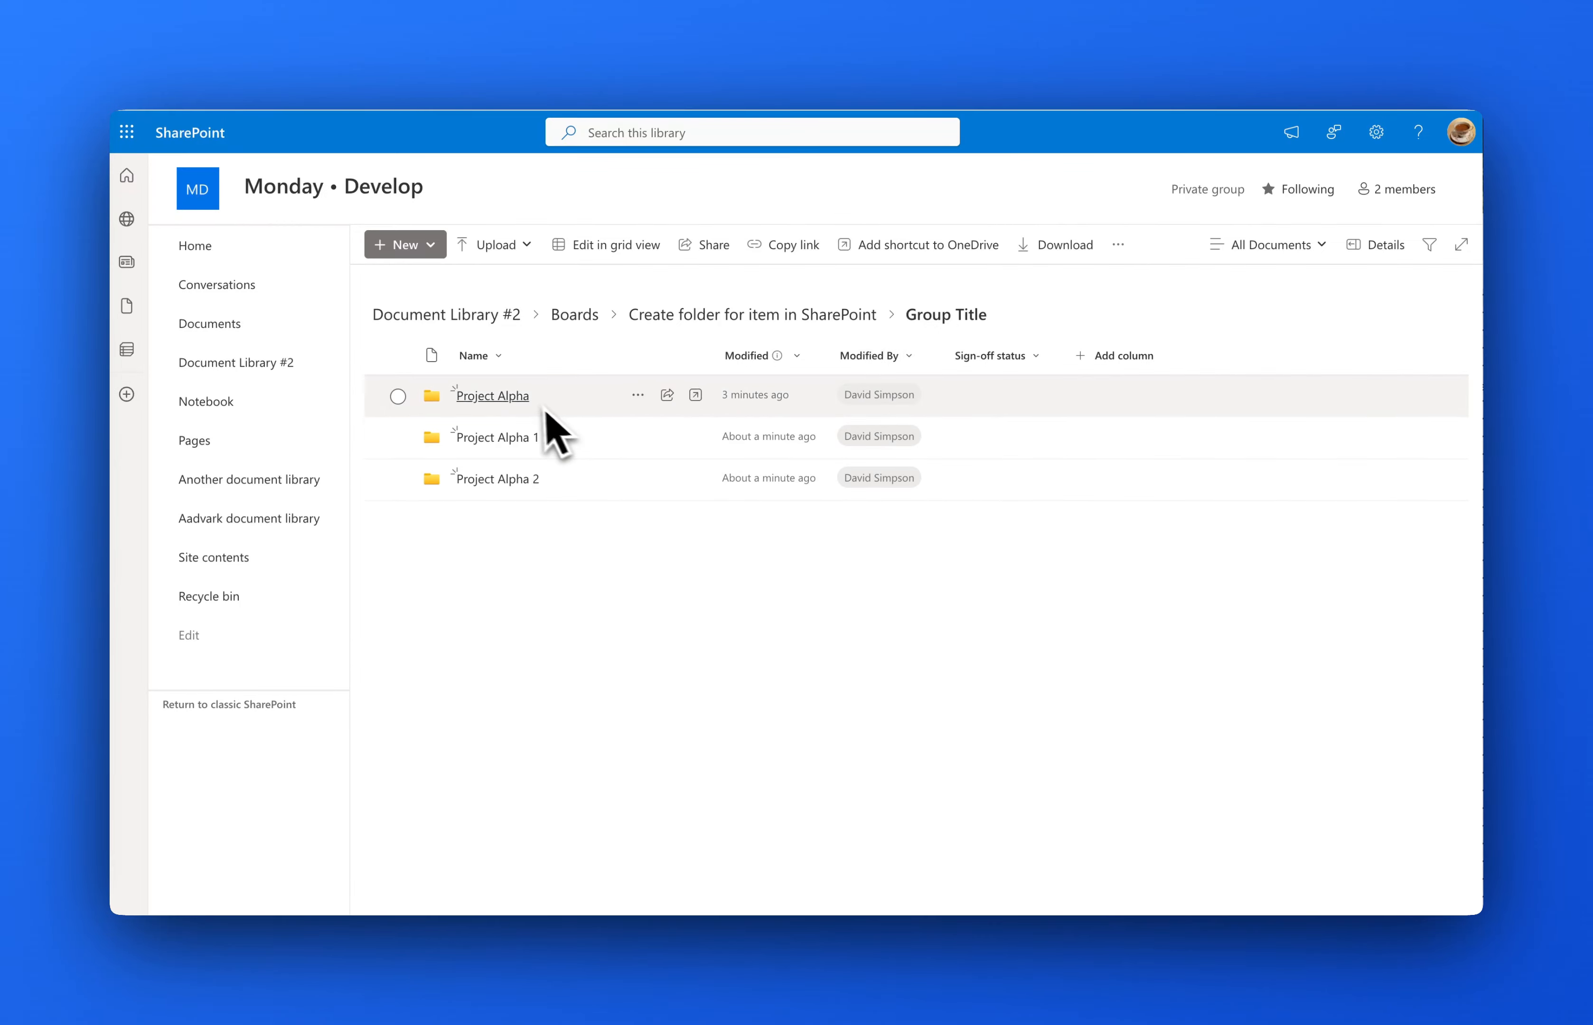